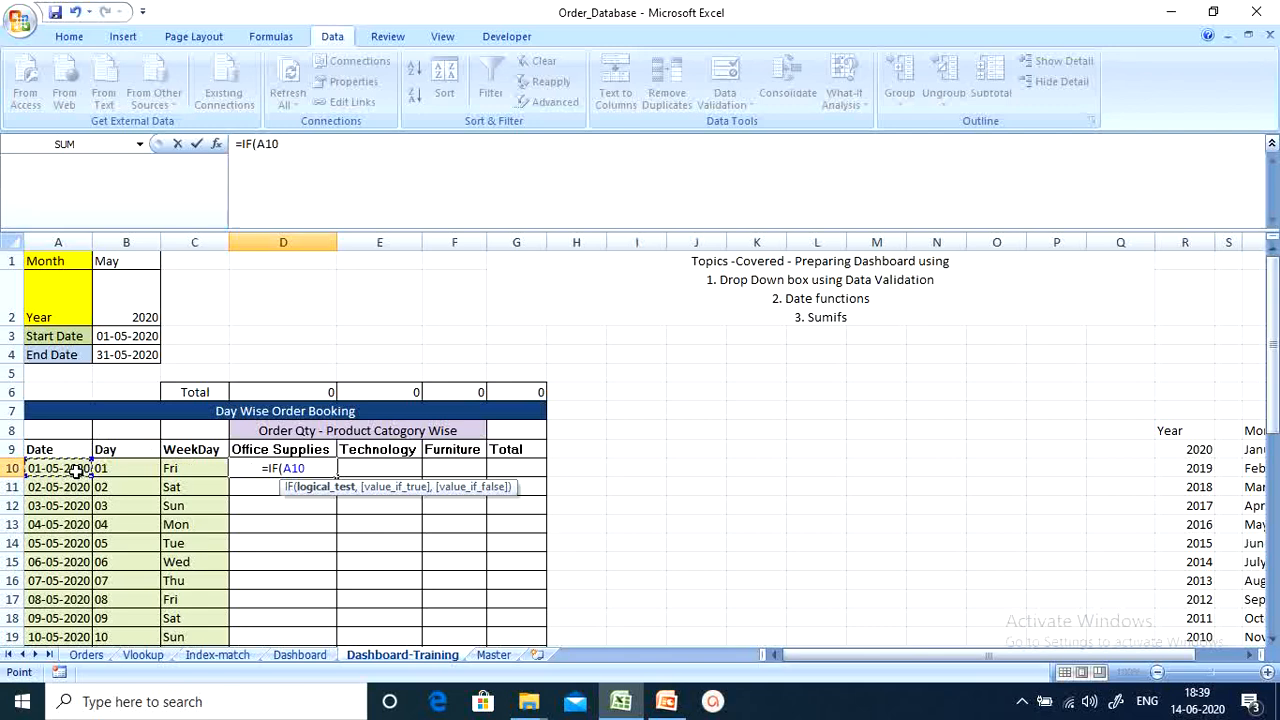
# Make the IF formula in D10 test A10="" and return "" if true, with a SUMIFS function started as the false value.
pyautogui.write('=""')
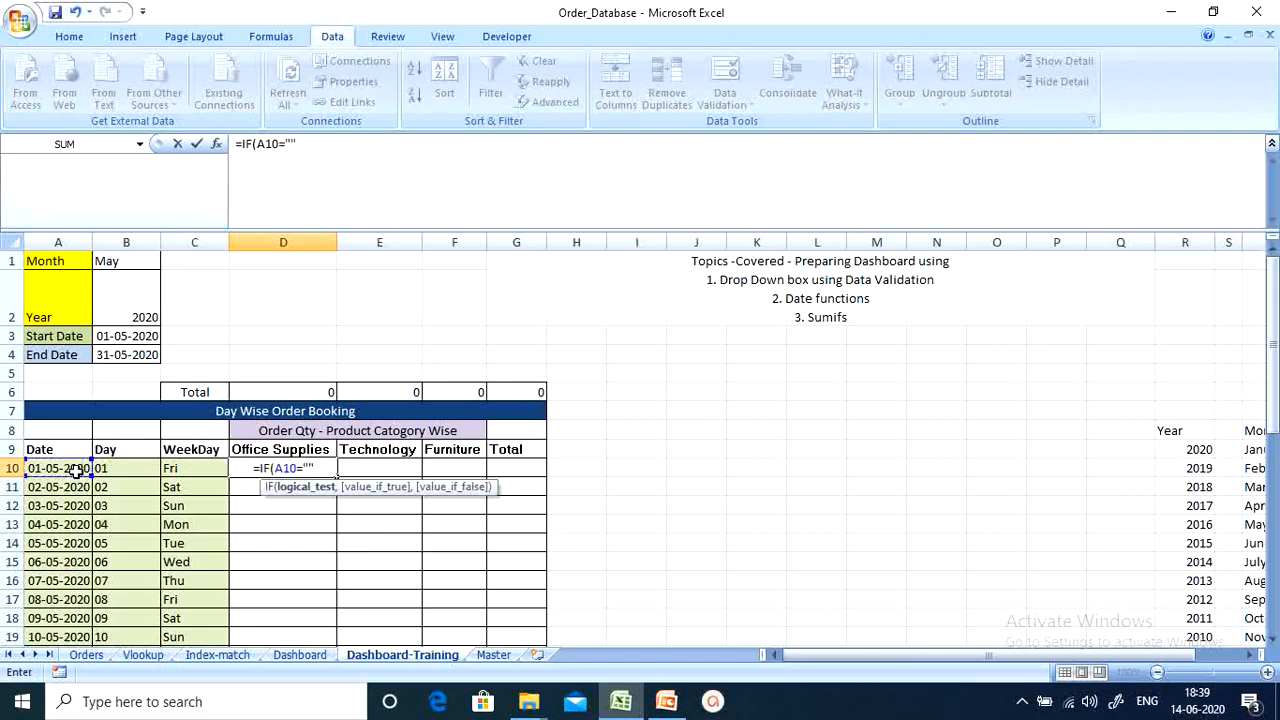
pyautogui.write(',""')
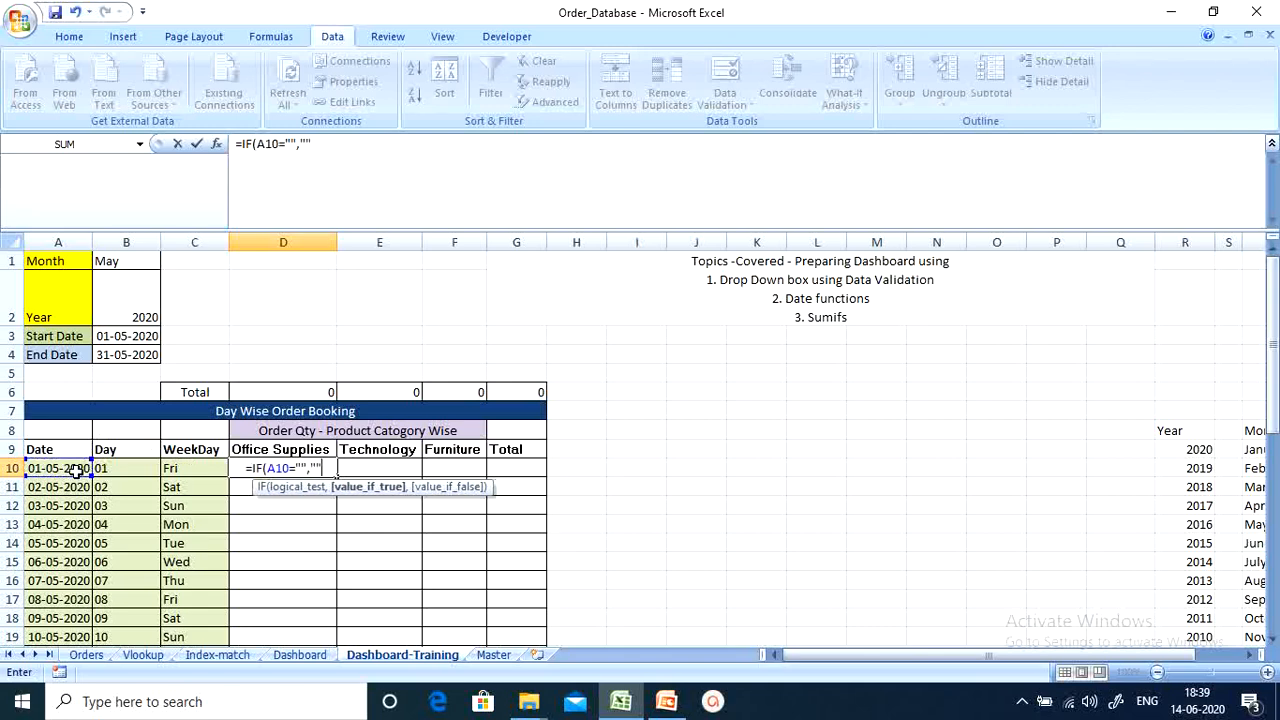
pyautogui.write(',sumi')
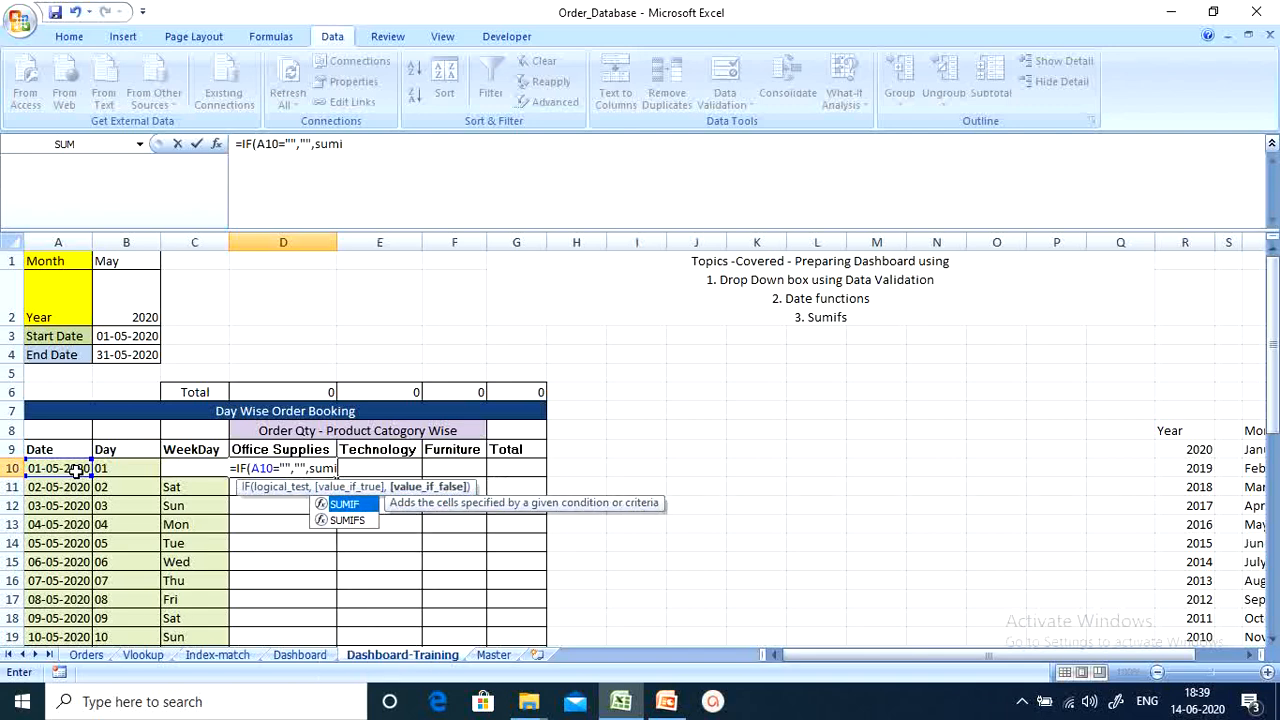
pyautogui.write('fs')
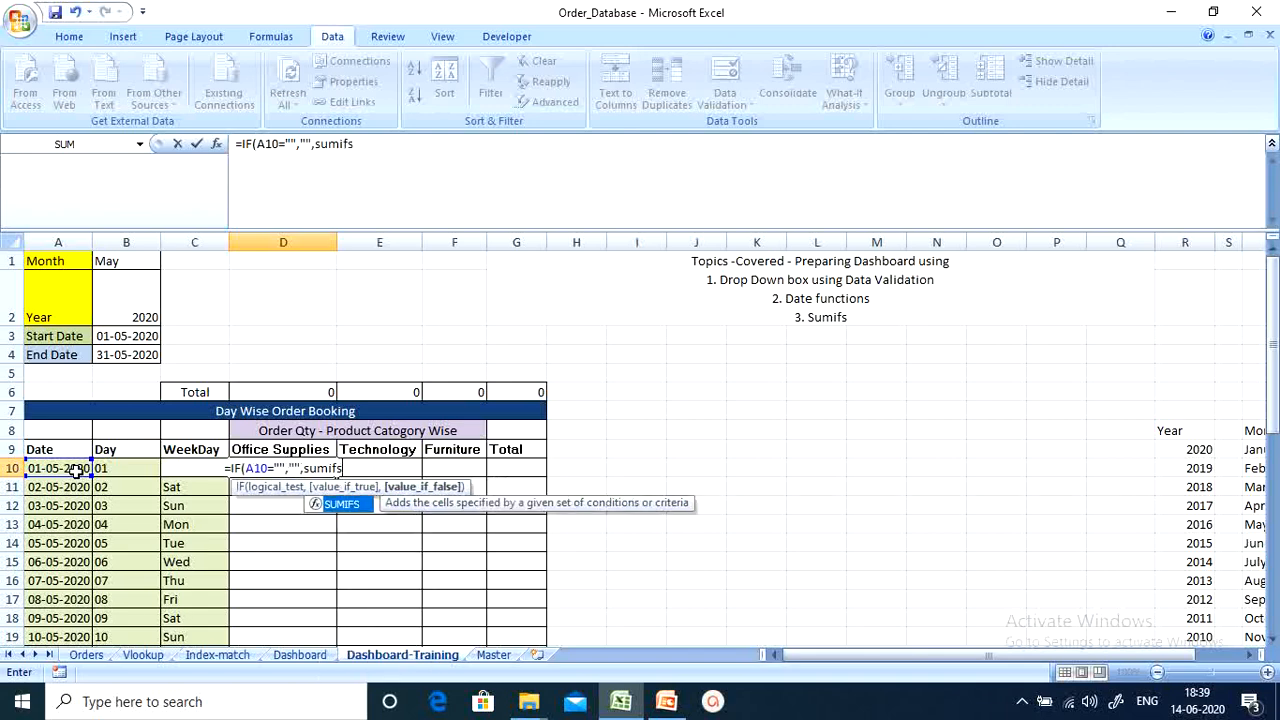
pyautogui.press('Tab')
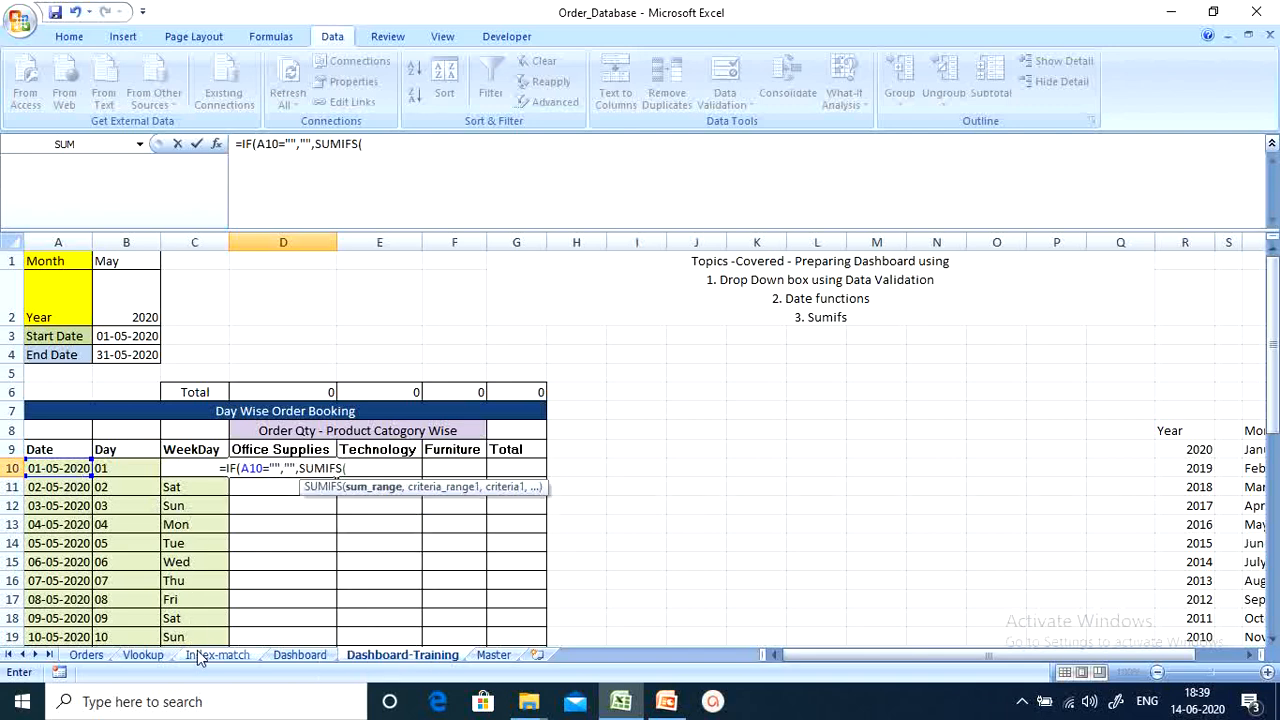
# Set the SUMIFS sum range to Orders column C and its first criterion to Orders column B matching A10 on the Dashboard-Training sheet.
pyautogui.click(86, 655)
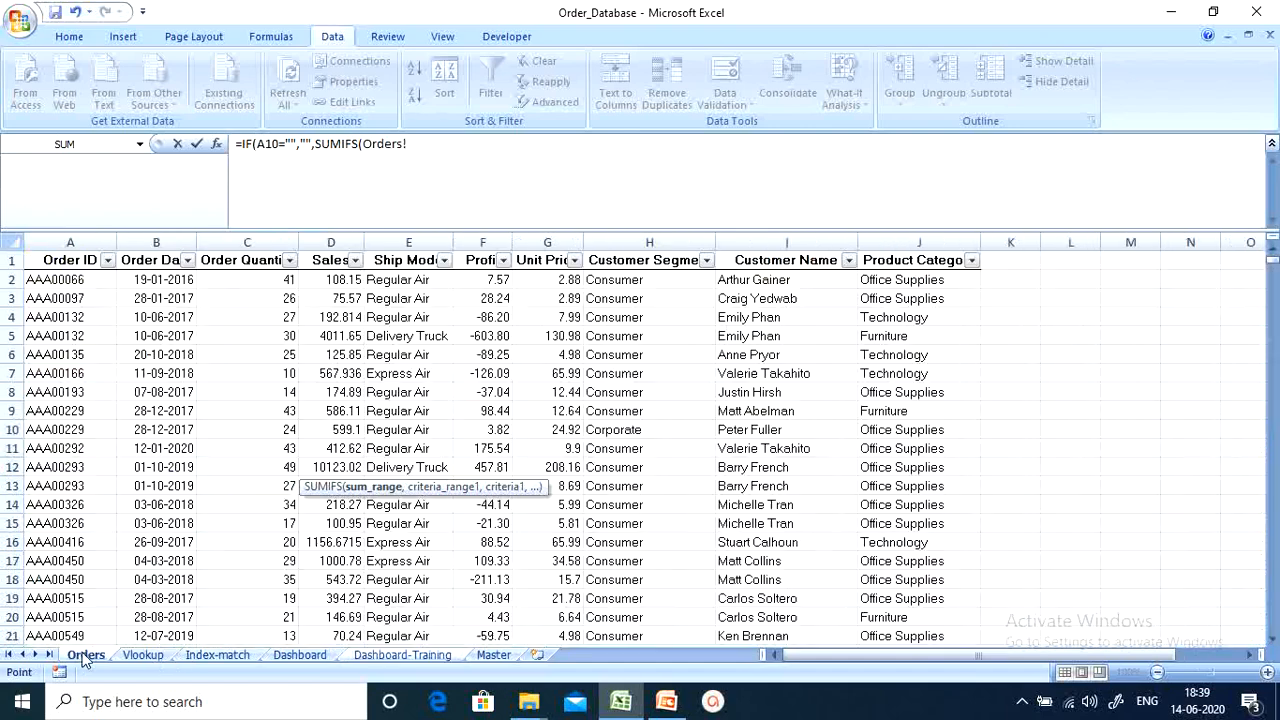
pyautogui.click(267, 242)
pyautogui.write(',')
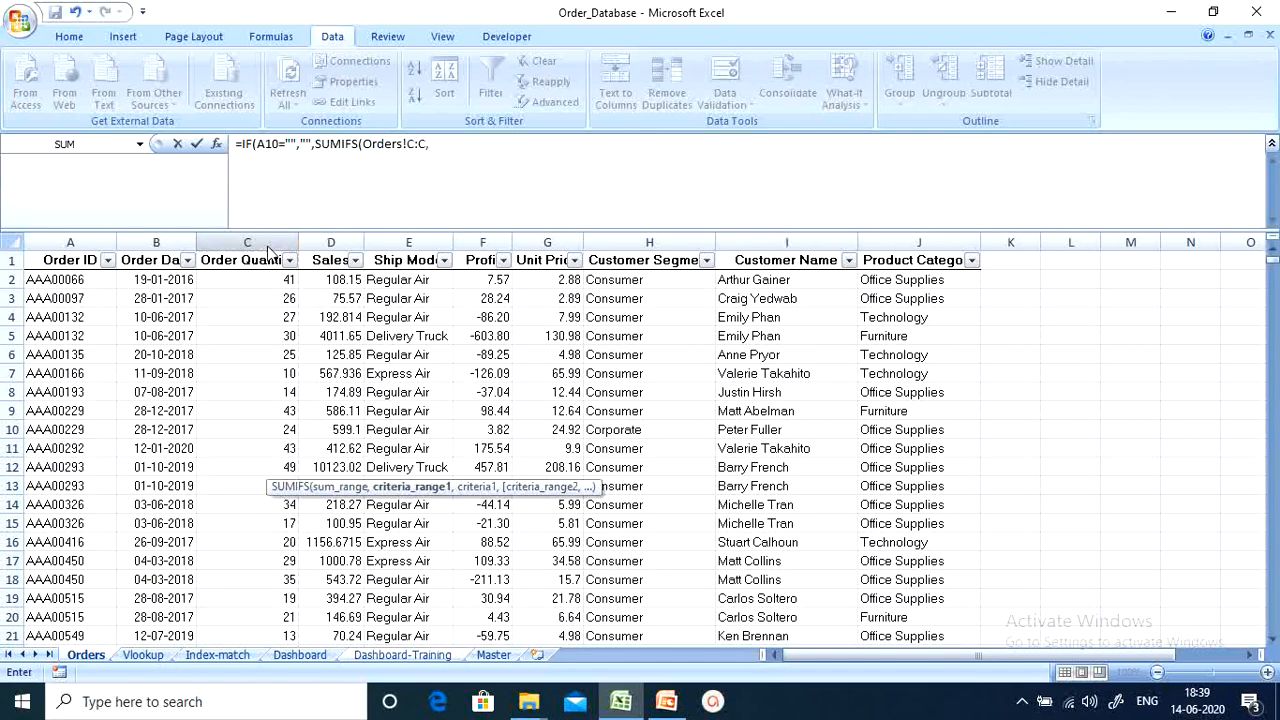
pyautogui.click(175, 242)
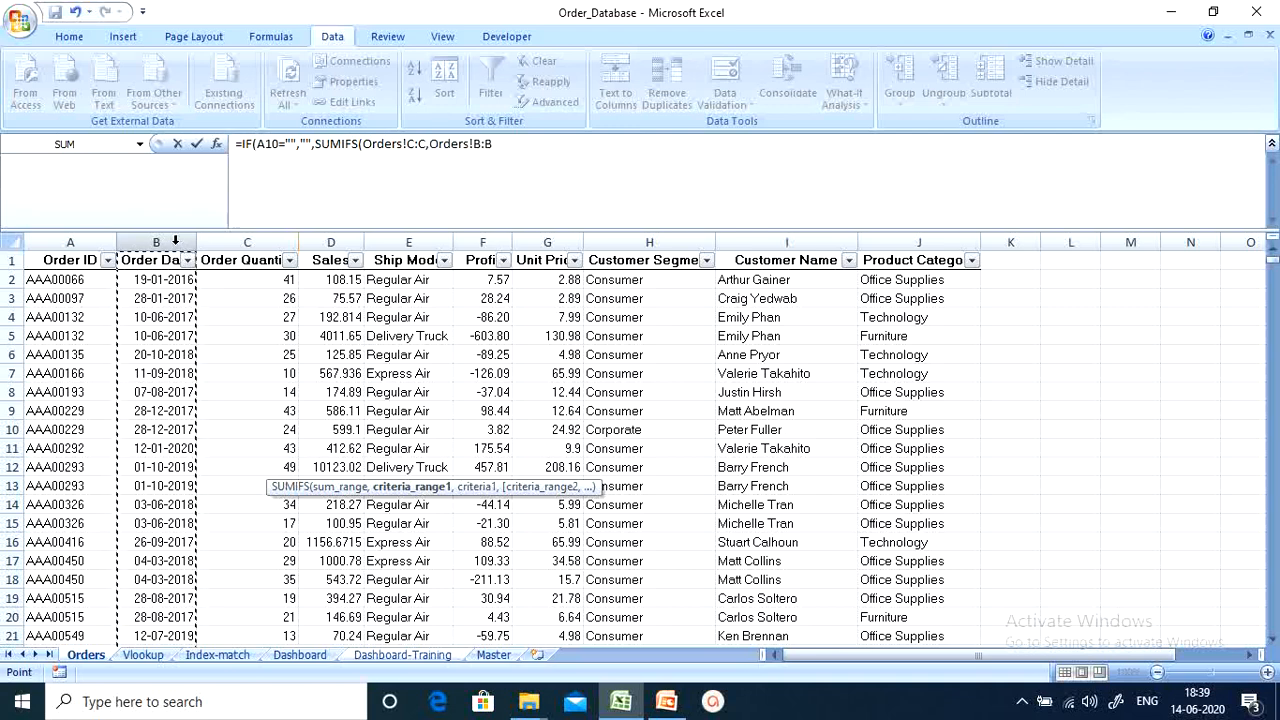
pyautogui.write(',')
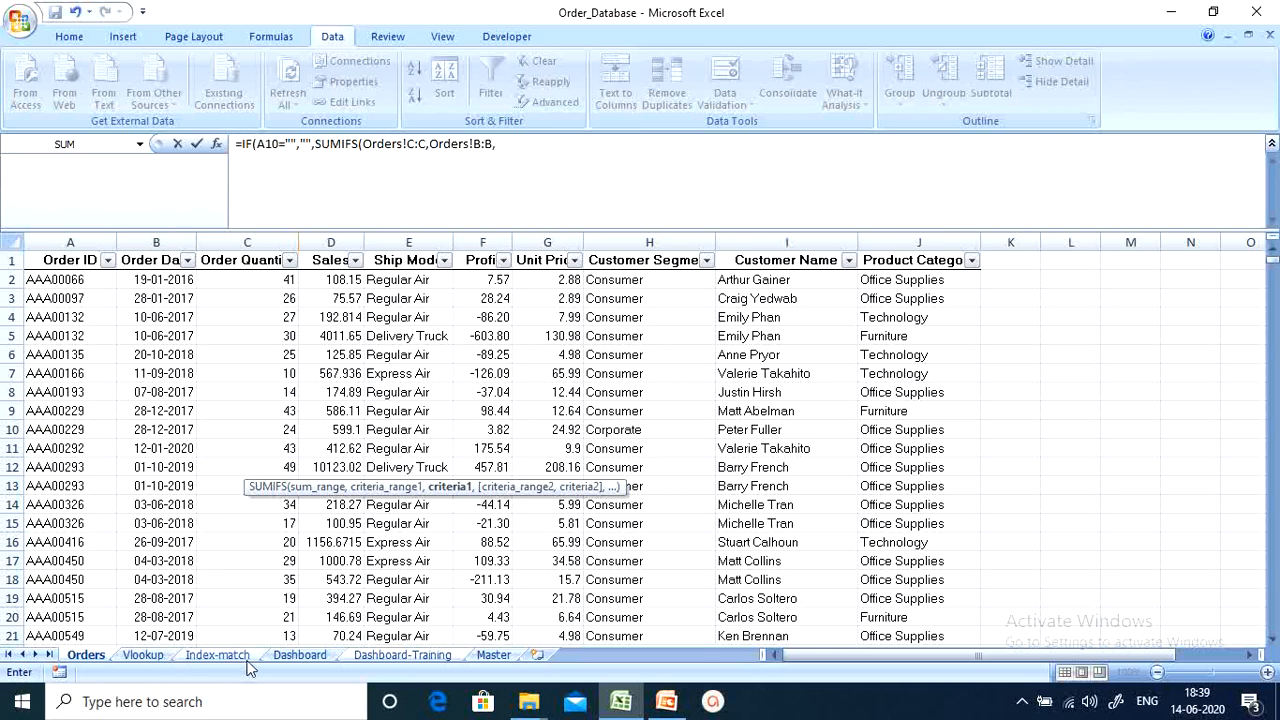
pyautogui.click(440, 660)
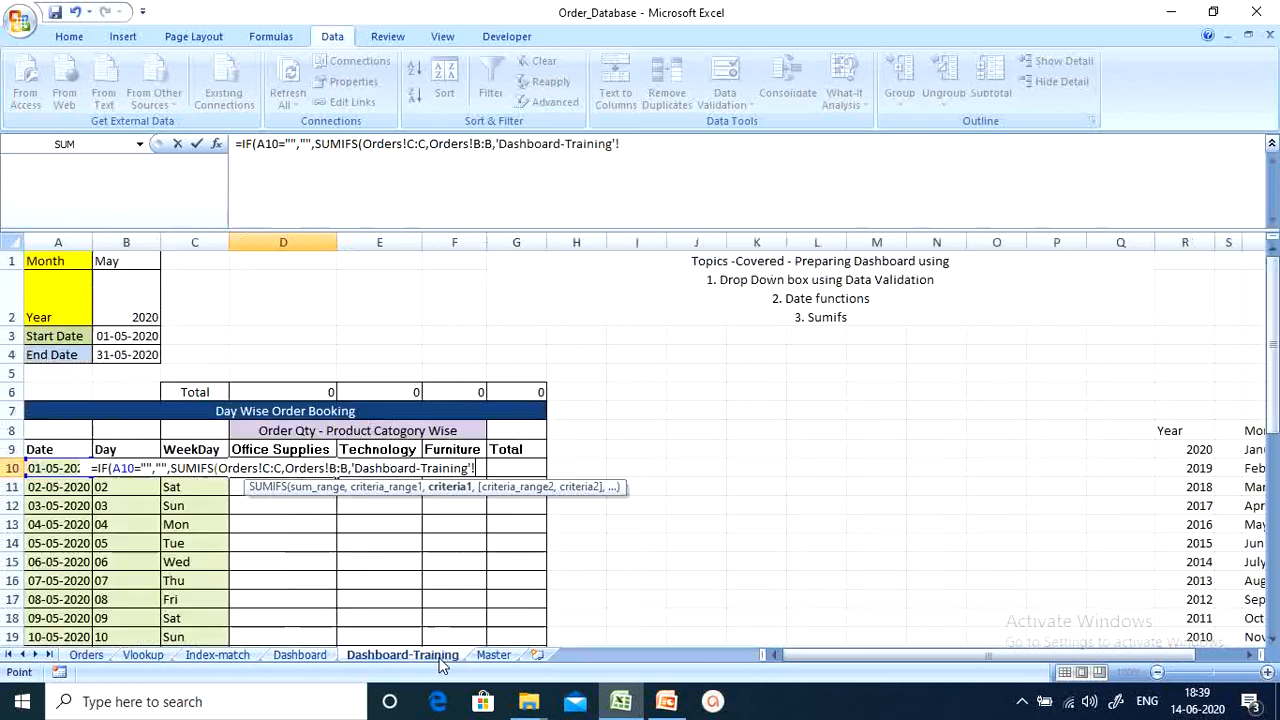
pyautogui.click(58, 468)
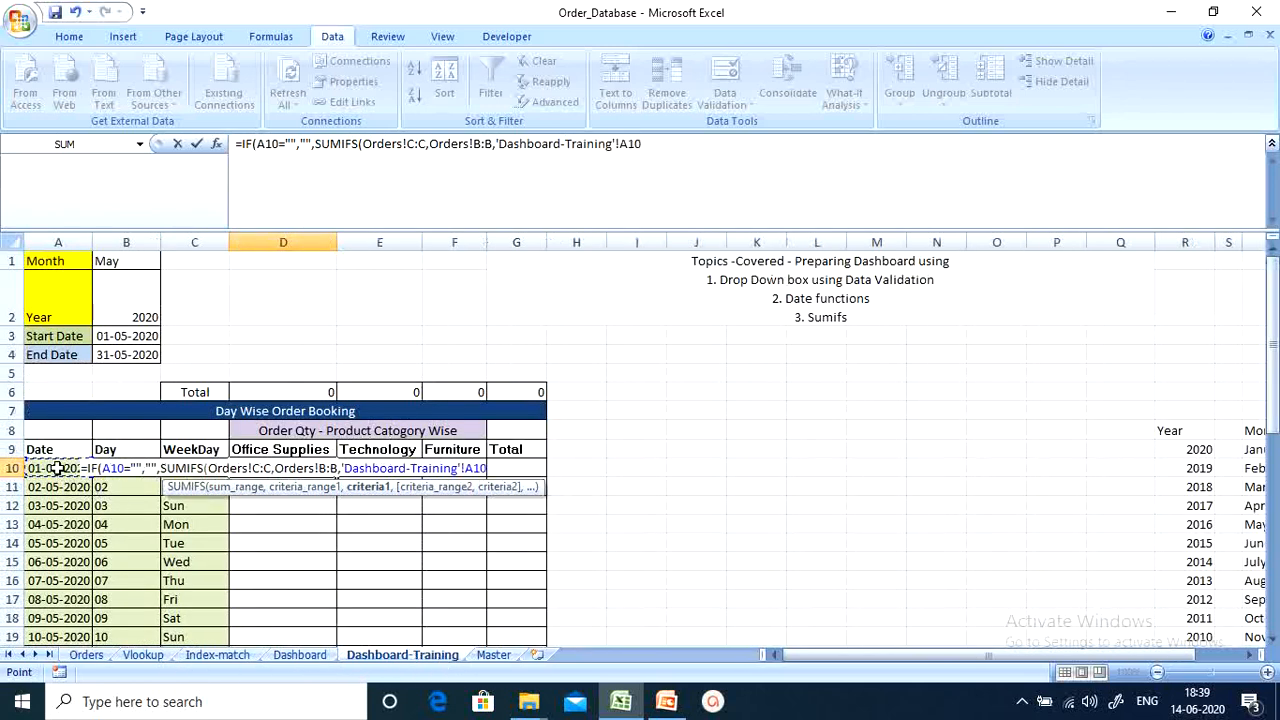
pyautogui.write(',')
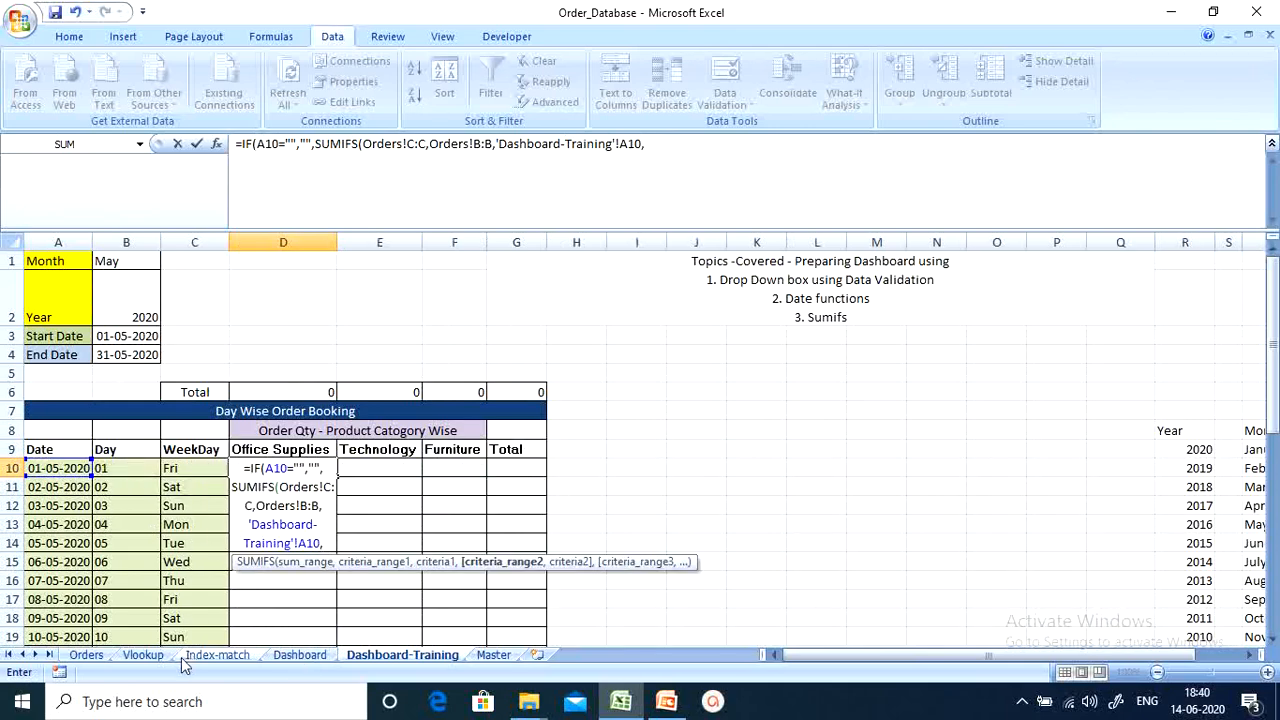
# Add Orders column J as the second criteria range, matched to header D9 on Dashboard-Training, and close the SUMIFS function.
pyautogui.click(86, 655)
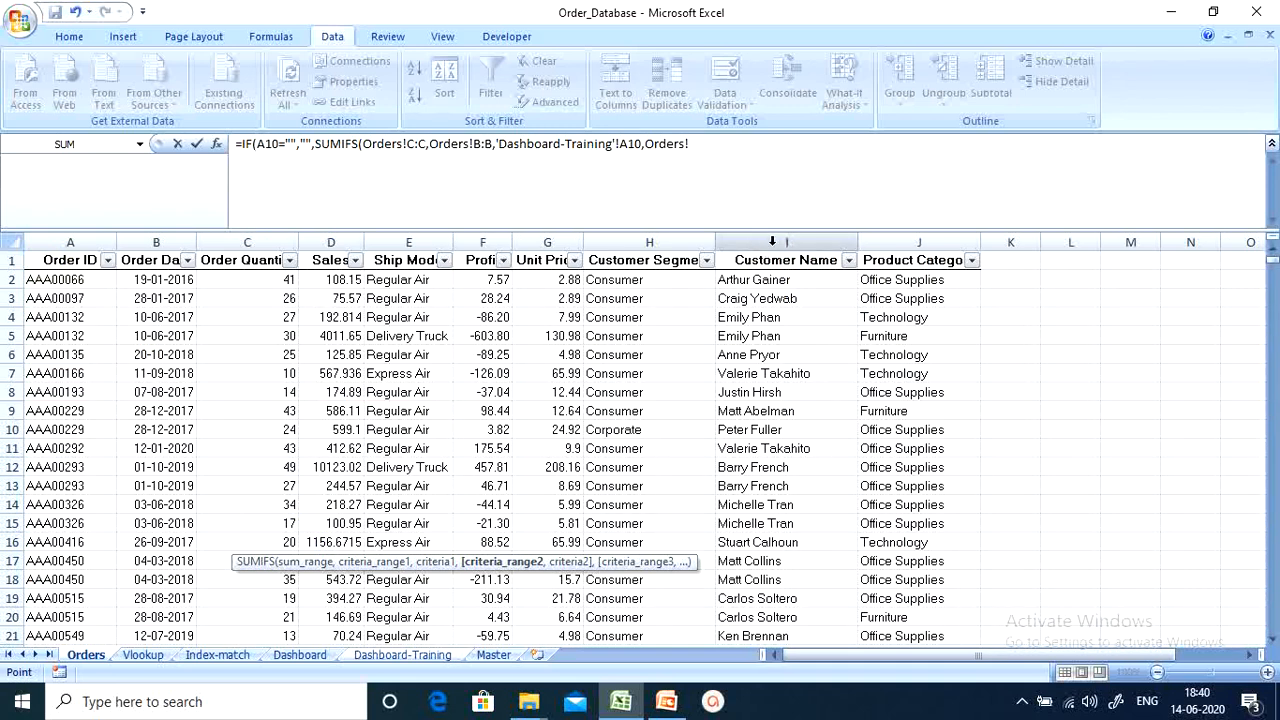
pyautogui.click(903, 242)
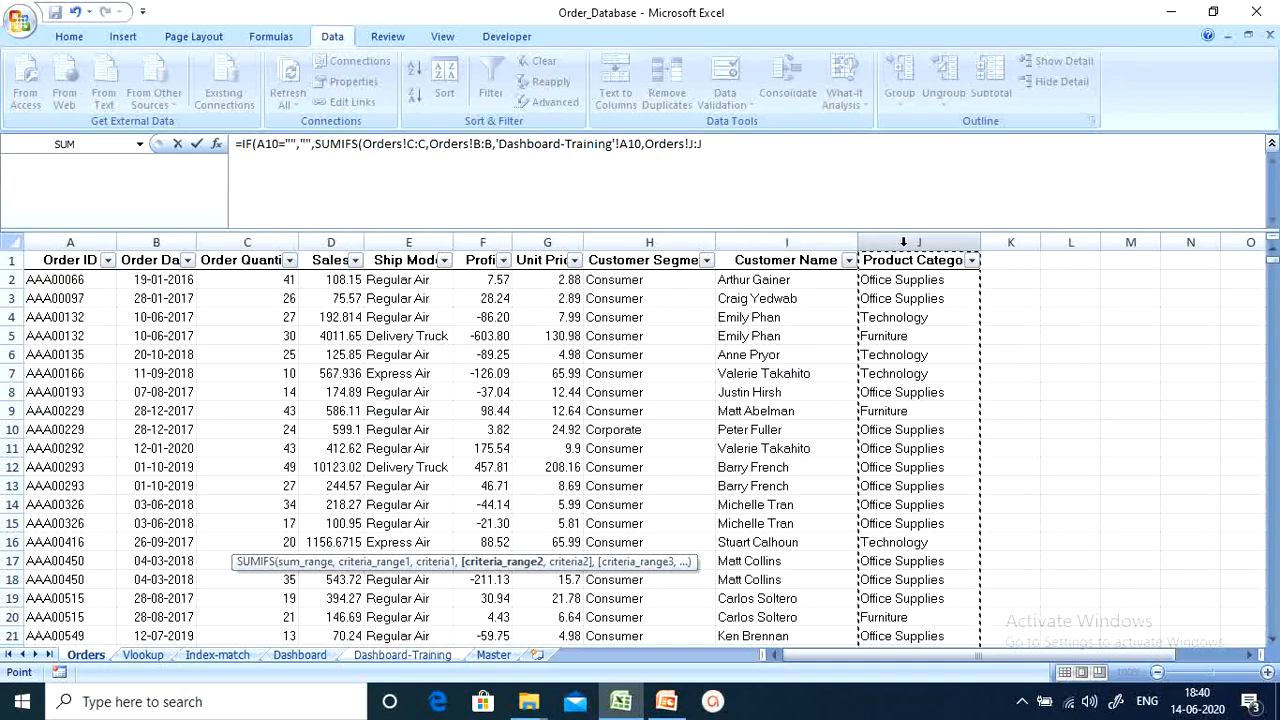
pyautogui.write(',')
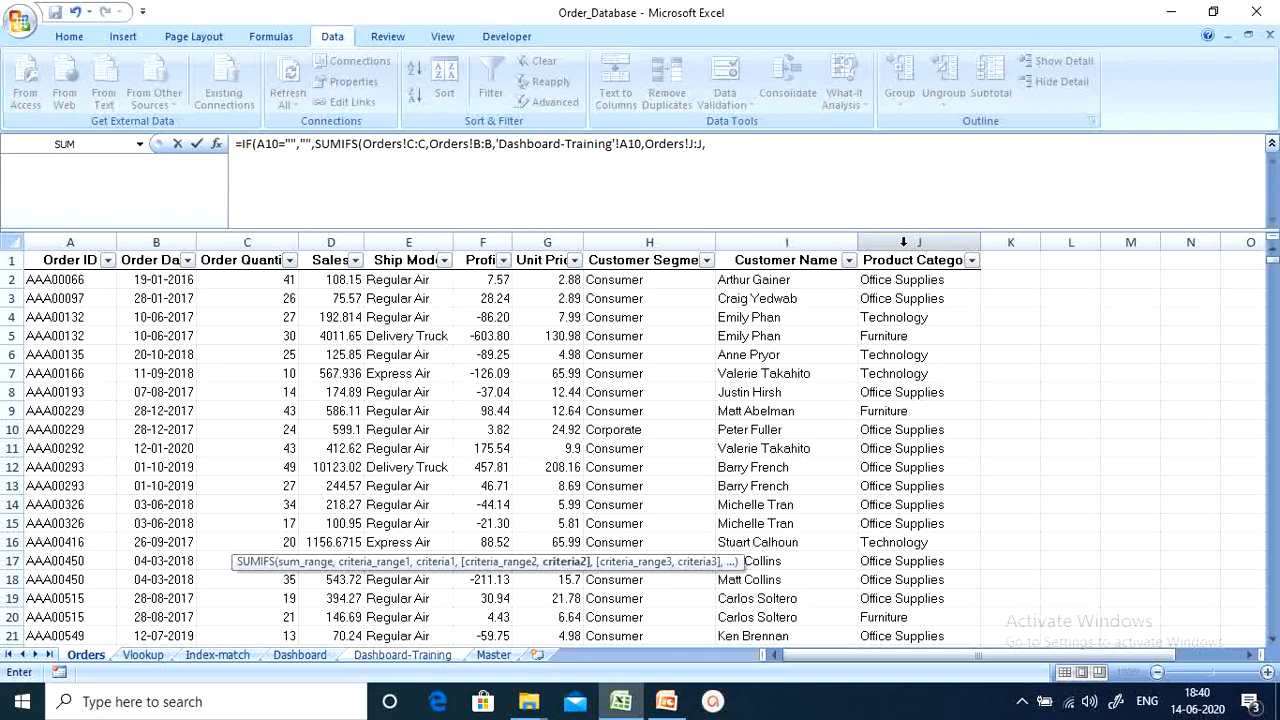
pyautogui.click(378, 655)
pyautogui.click(296, 452)
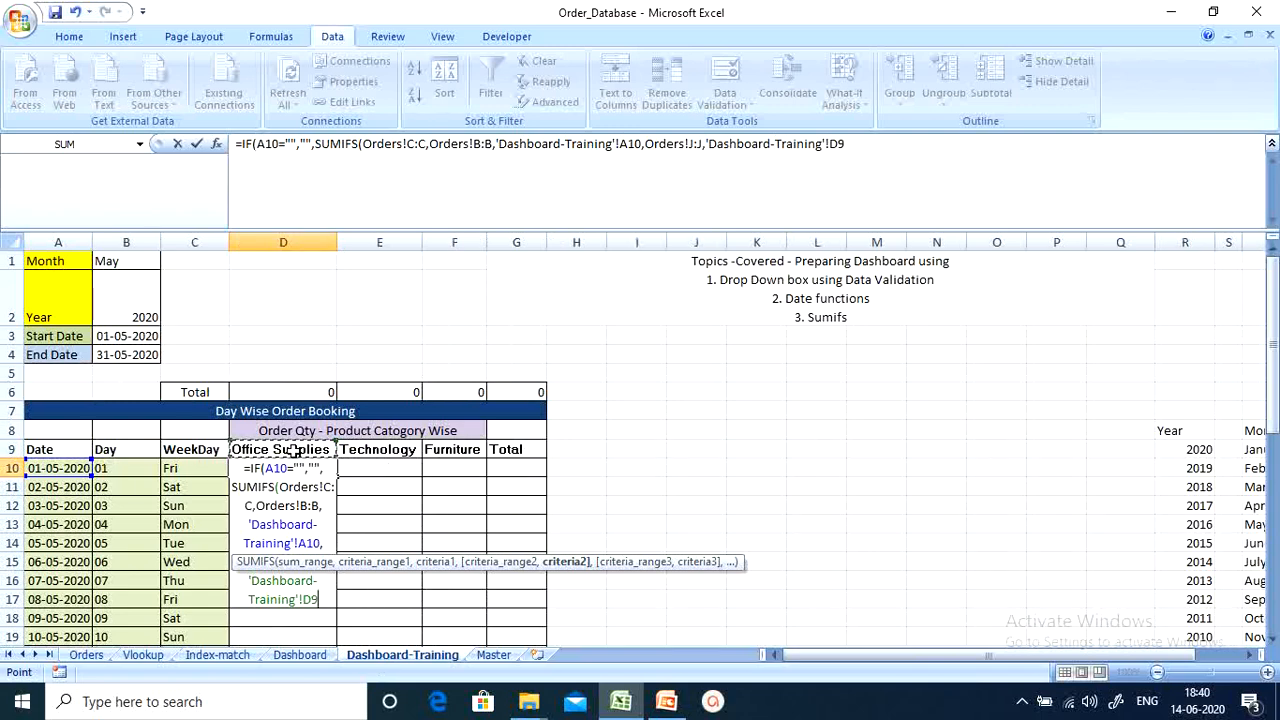
pyautogui.write(')')
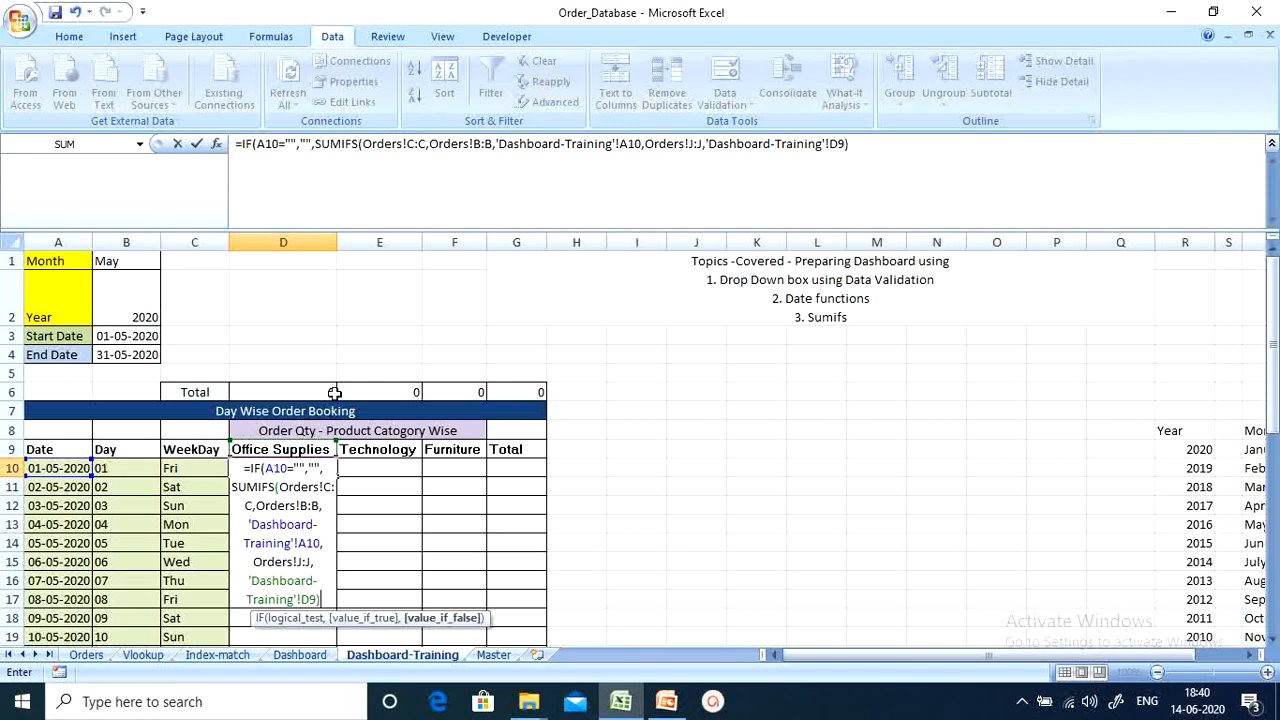
# Review the sum range and both range-and-criterion pairs of the SUMIFS function in the D10 formula.
pyautogui.click(395, 148)
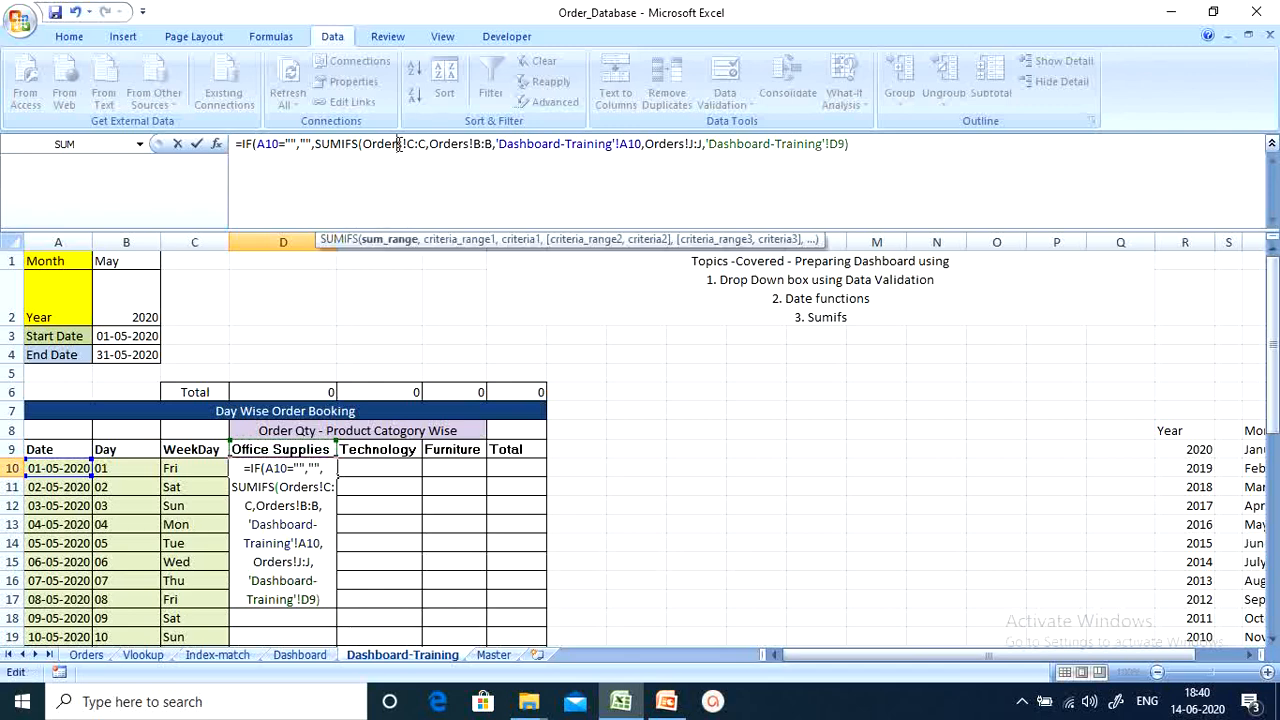
pyautogui.moveTo(362, 147); pyautogui.dragTo(427, 143)
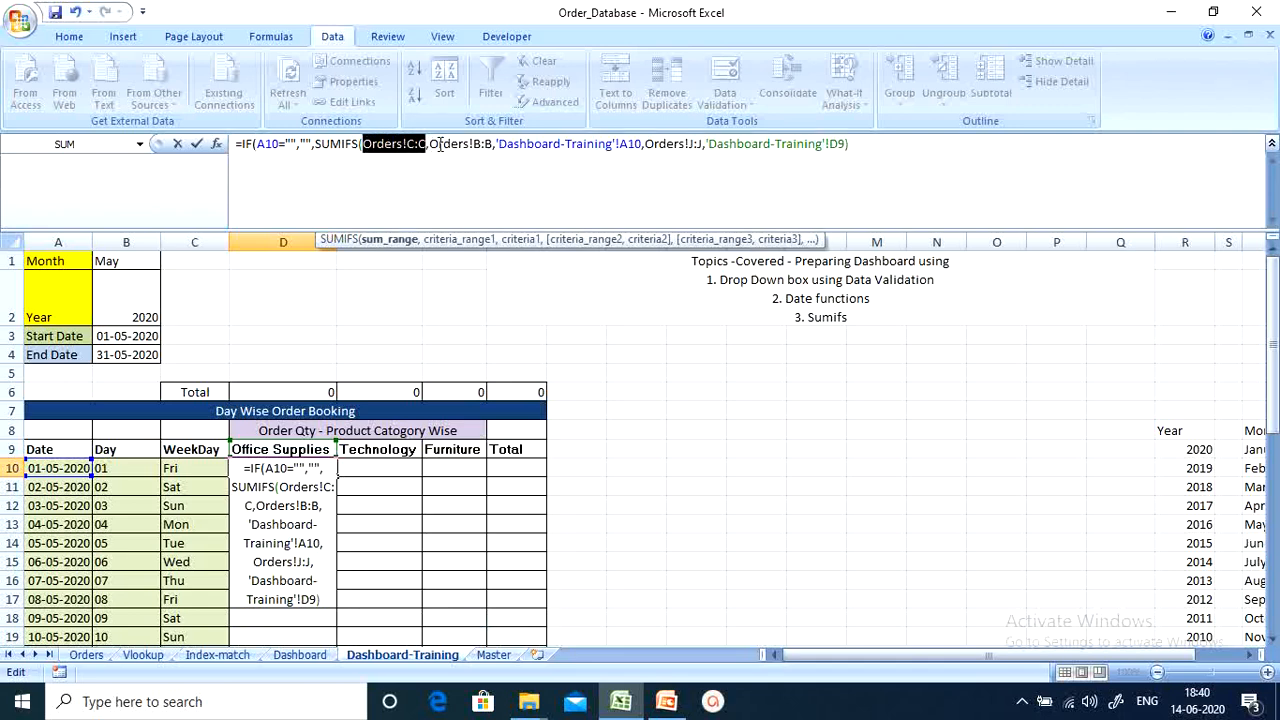
pyautogui.moveTo(429, 146); pyautogui.dragTo(642, 152)
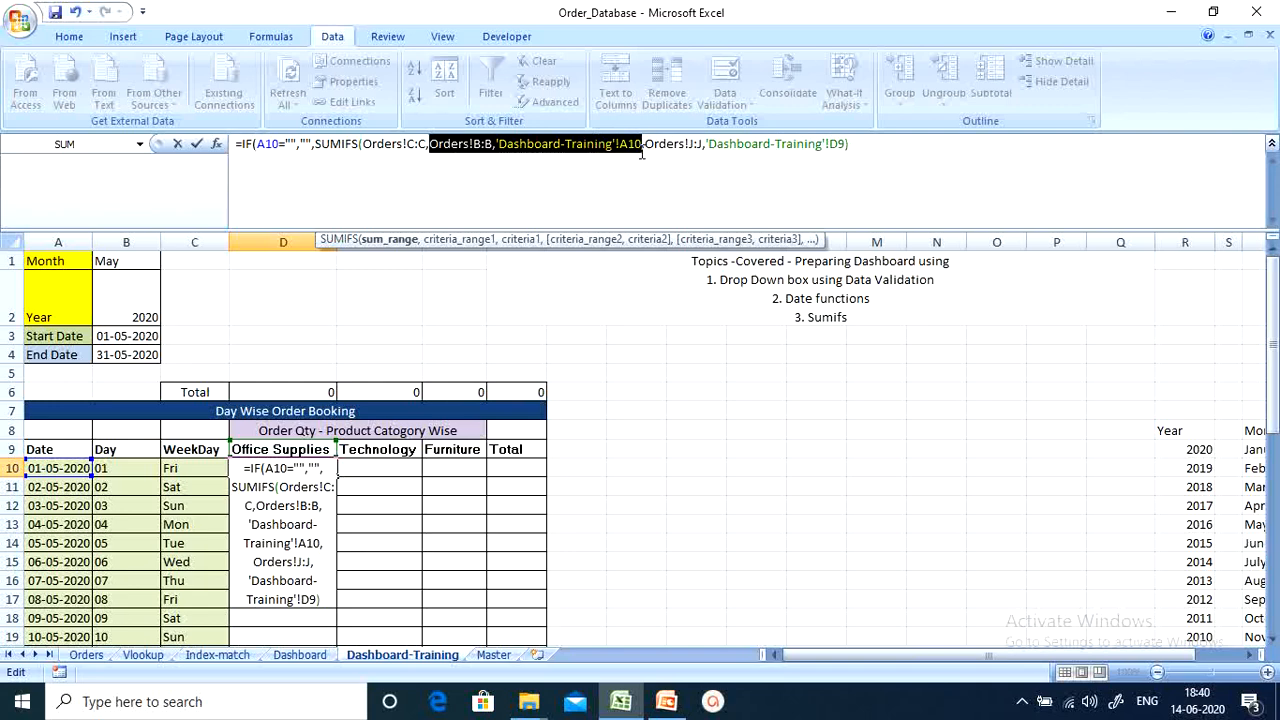
pyautogui.moveTo(642, 152); pyautogui.dragTo(843, 147)
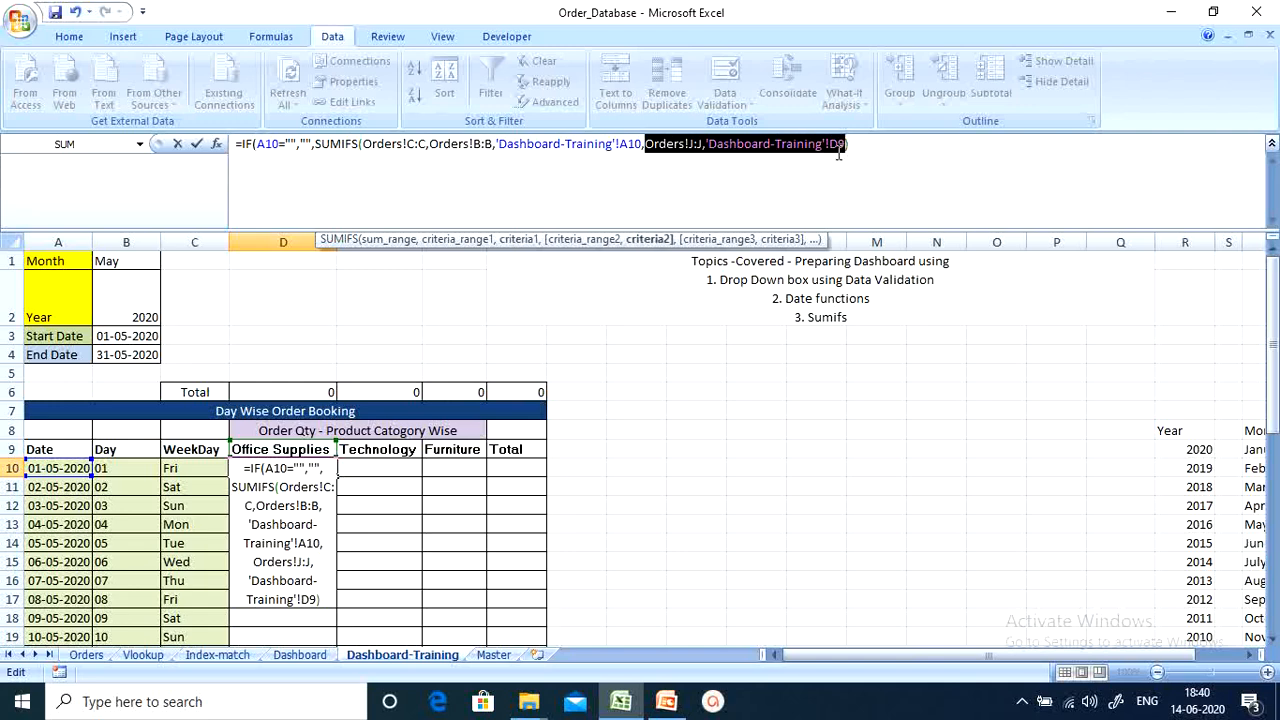
pyautogui.click(495, 144)
pyautogui.moveTo(495, 144); pyautogui.dragTo(513, 144)
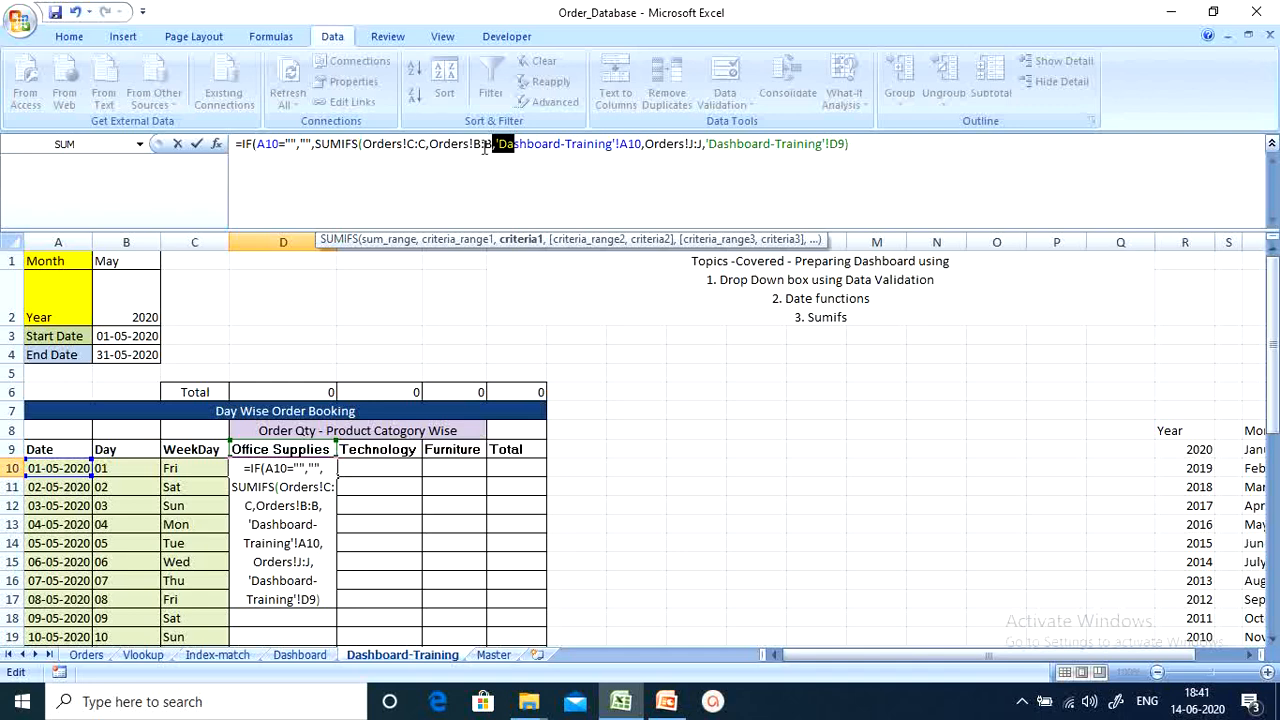
pyautogui.click(530, 144)
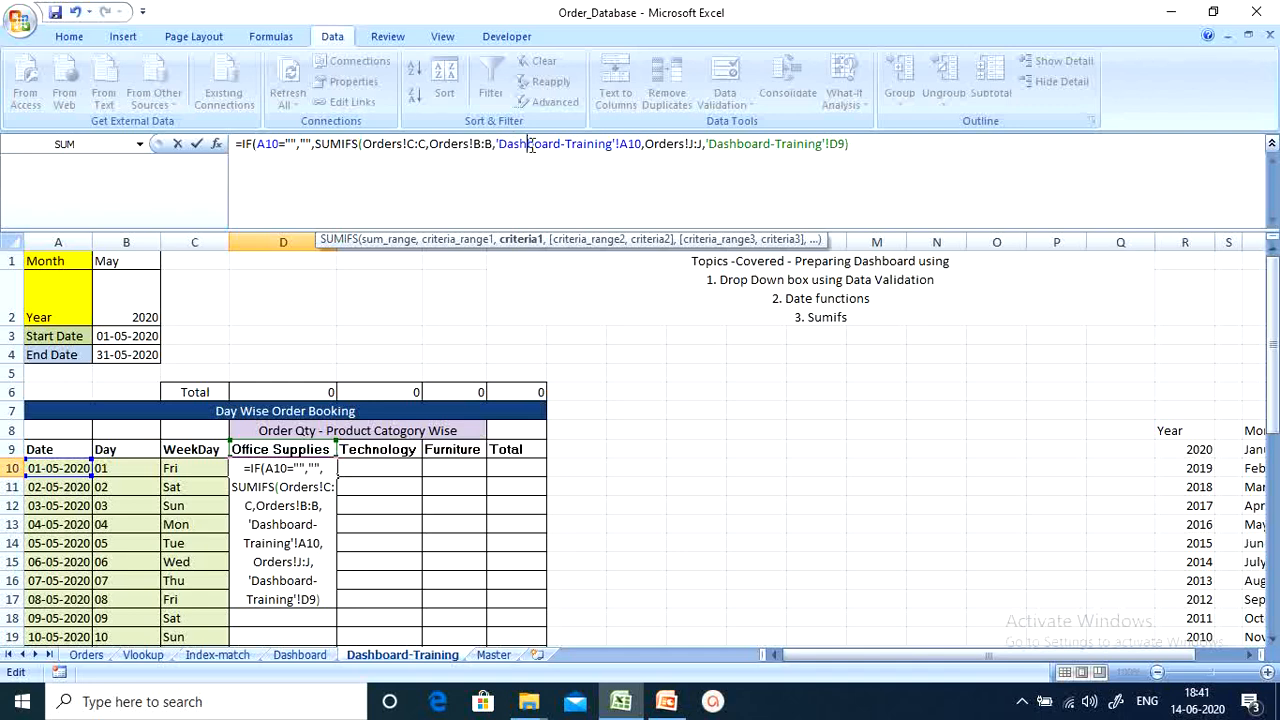
pyautogui.click(667, 144)
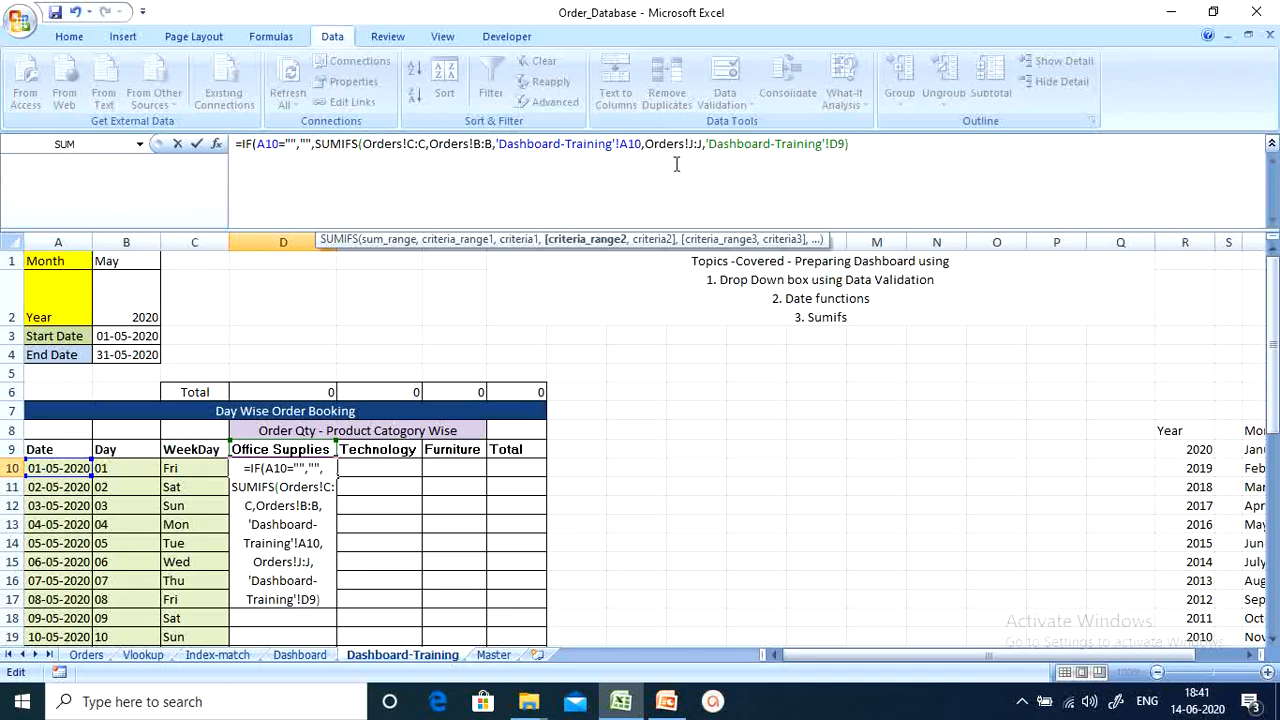
pyautogui.click(419, 146)
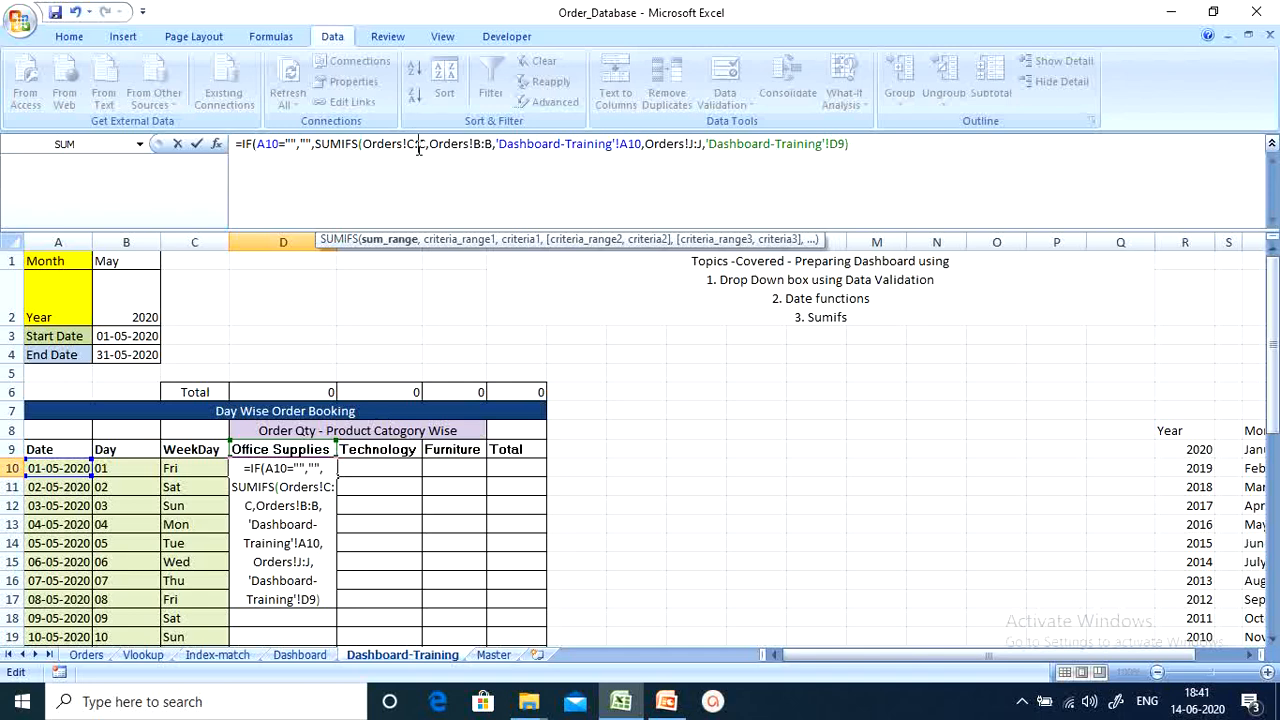
# Lock only the column of the cell reference in the IF test, making it $A10.
pyautogui.click(273, 146)
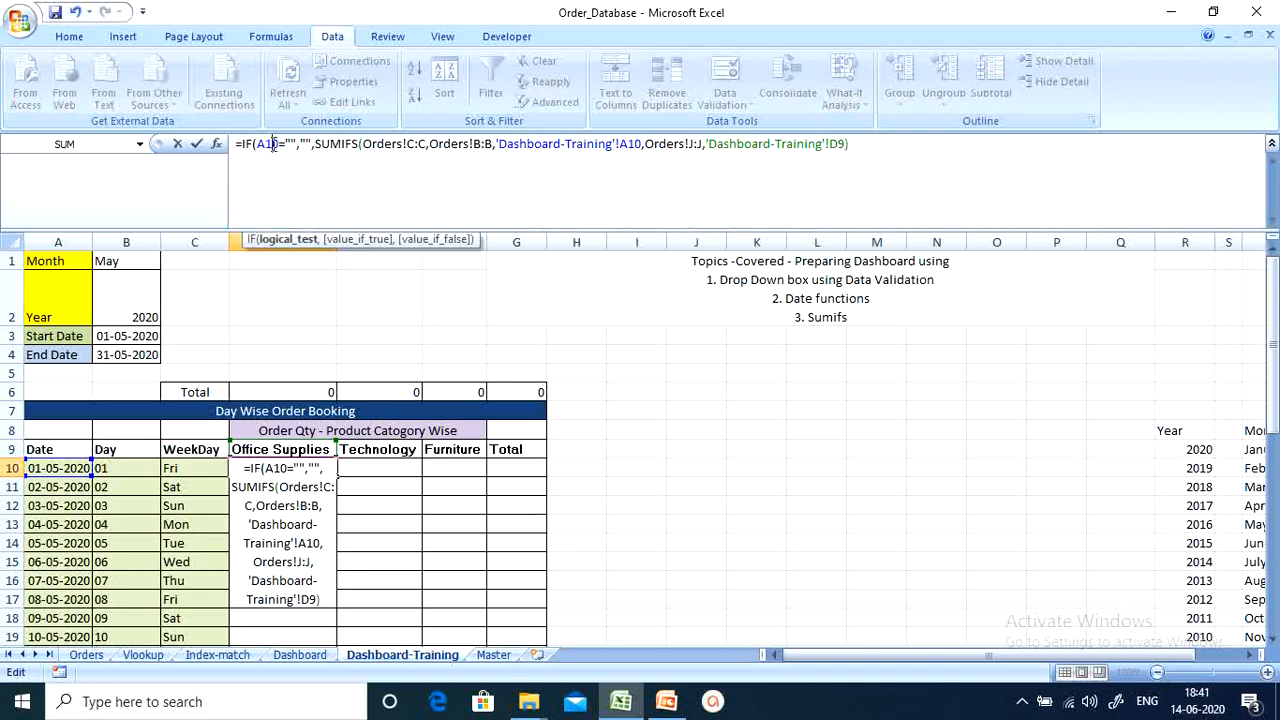
pyautogui.press('F4')
pyautogui.press('F4')
pyautogui.press('F4')
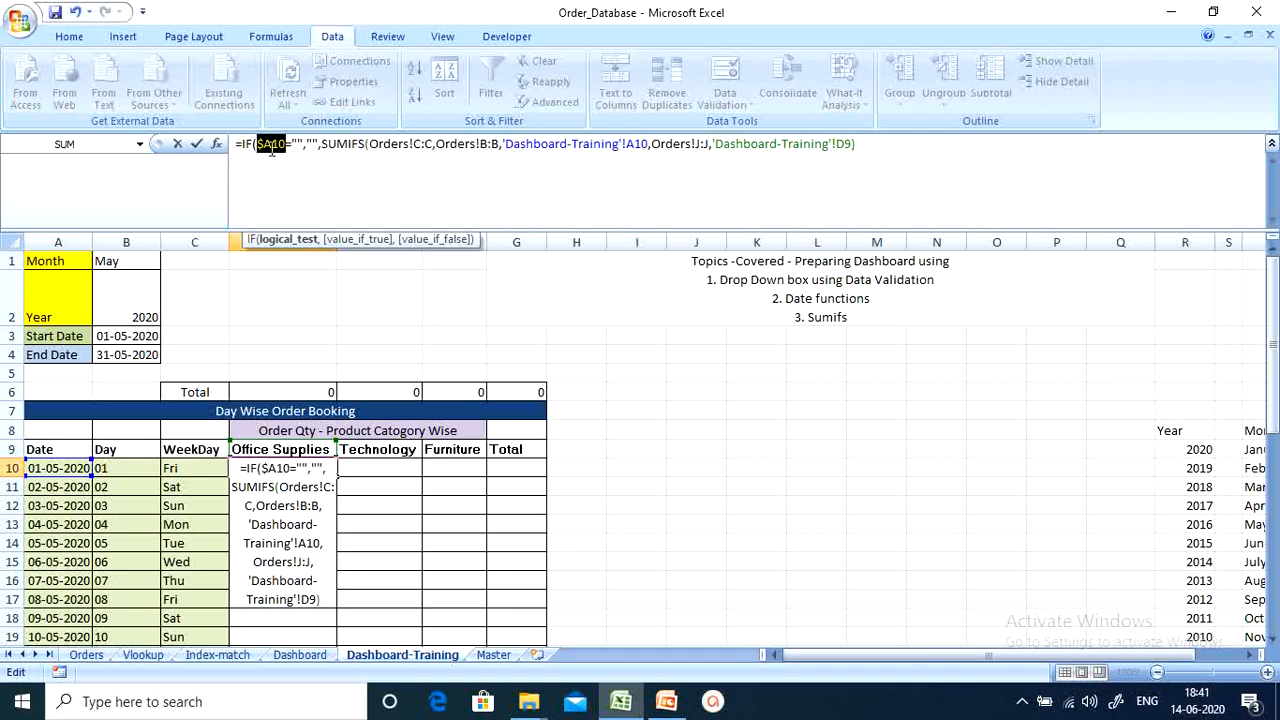
pyautogui.click(272, 146)
# Make the SUMIFS sum range and first criteria range absolute as Orders!$C:$C and Orders!$B:$B.
pyautogui.click(421, 146)
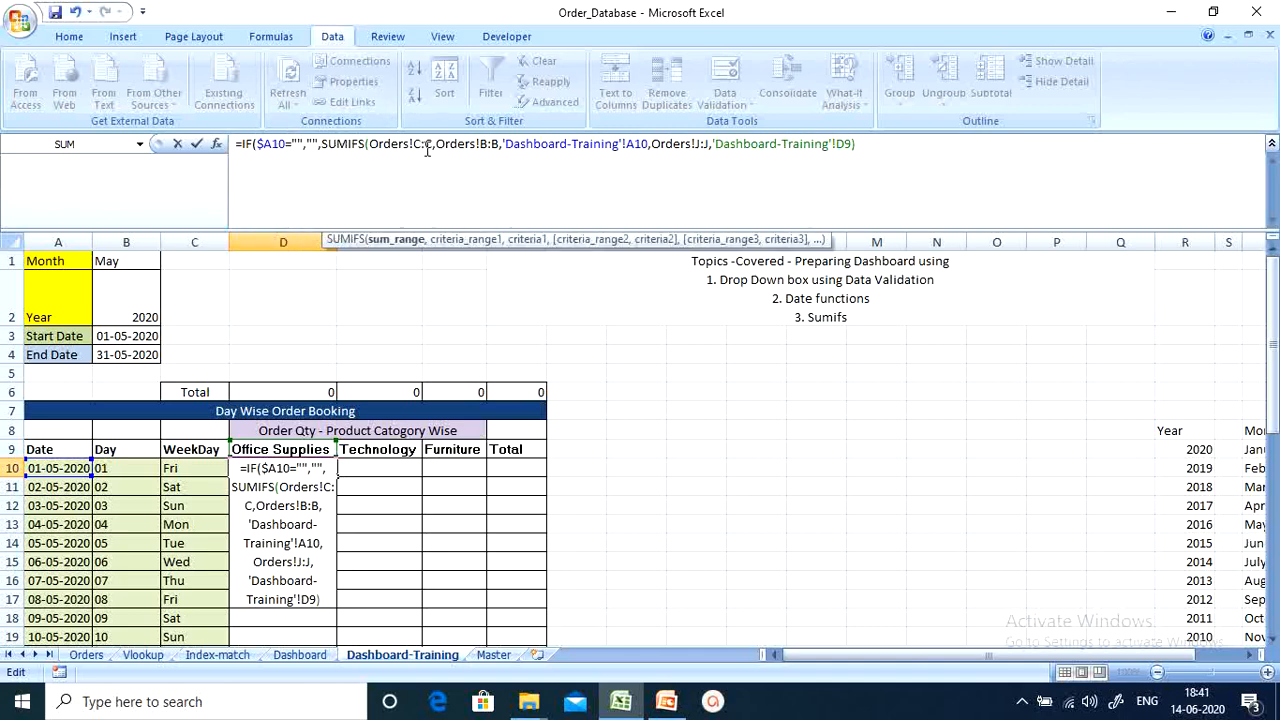
pyautogui.press('F4')
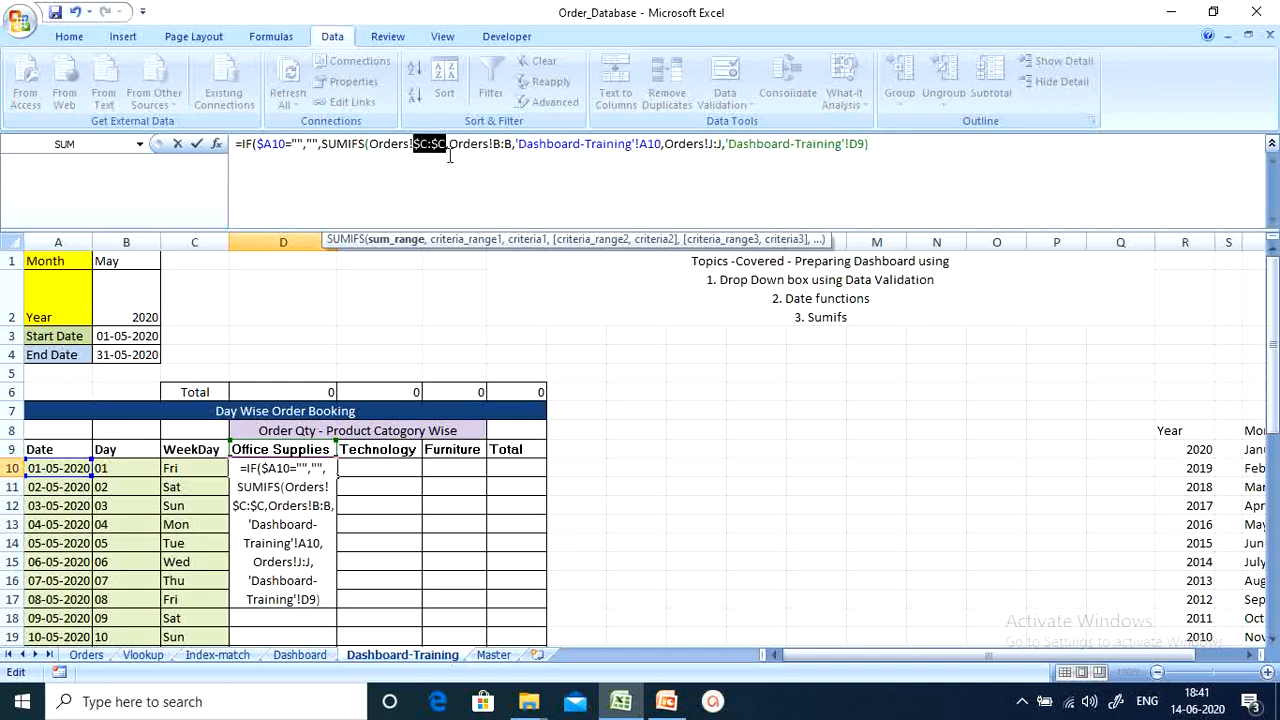
pyautogui.click(496, 146)
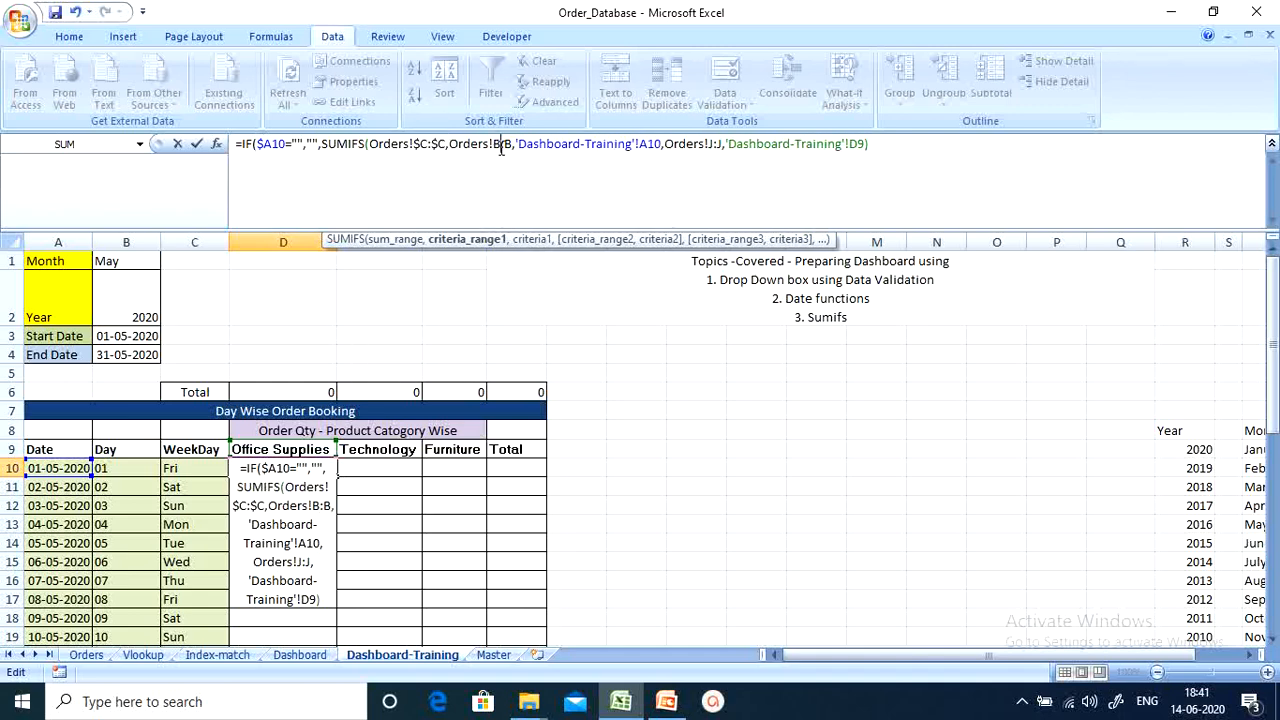
pyautogui.press('F4')
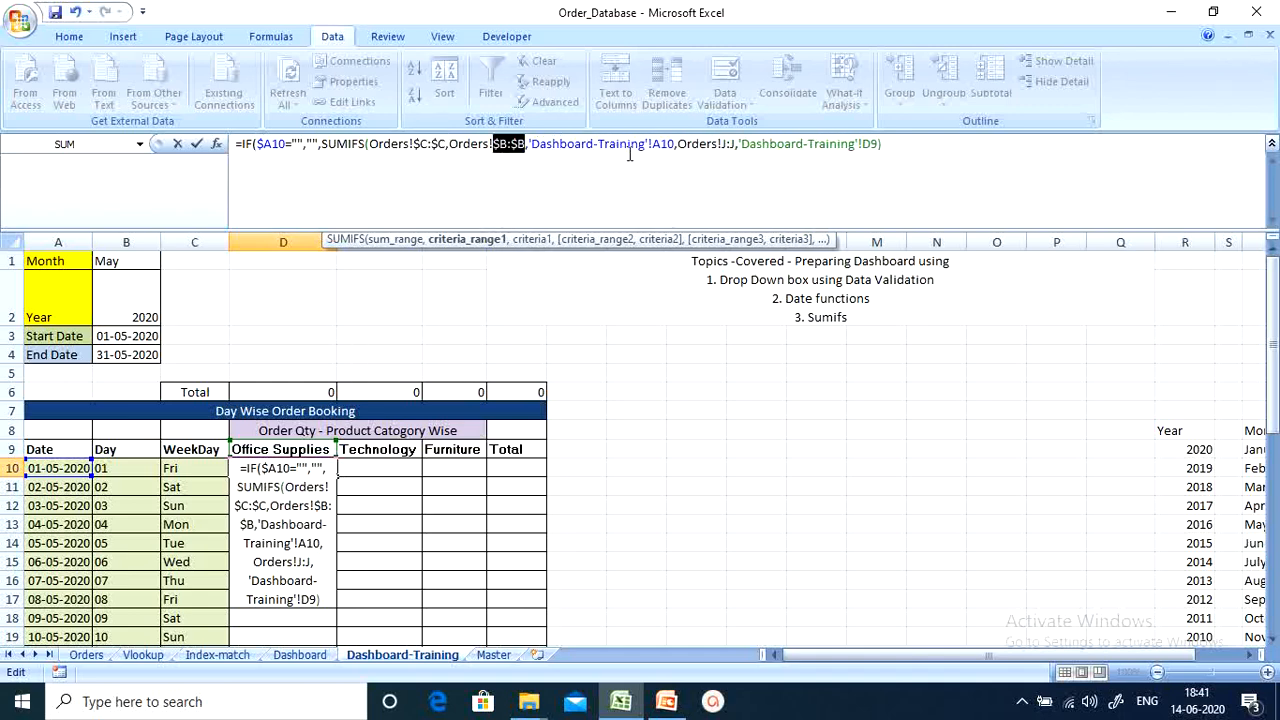
# Lock the column of the date criterion as $A10 and make the second criteria range absolute as Orders!$J:$J.
pyautogui.click(664, 145)
pyautogui.press('F4')
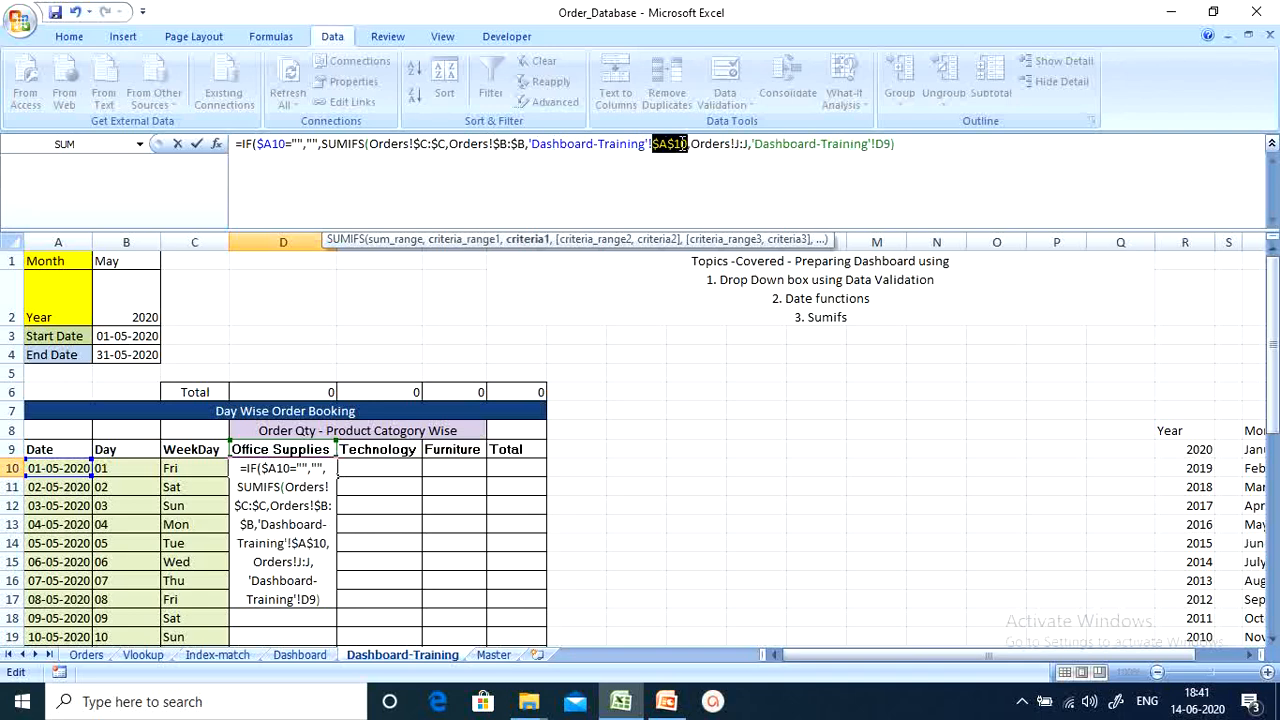
pyautogui.press('F4')
pyautogui.press('F4')
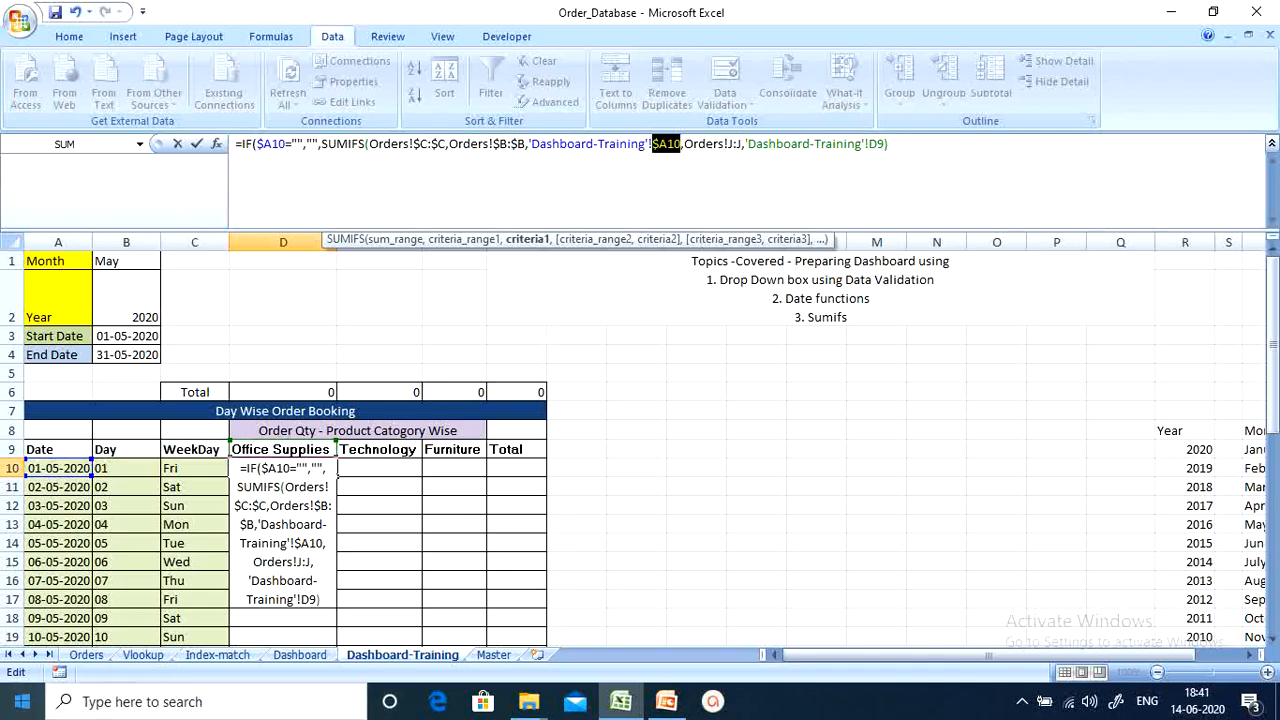
pyautogui.click(737, 144)
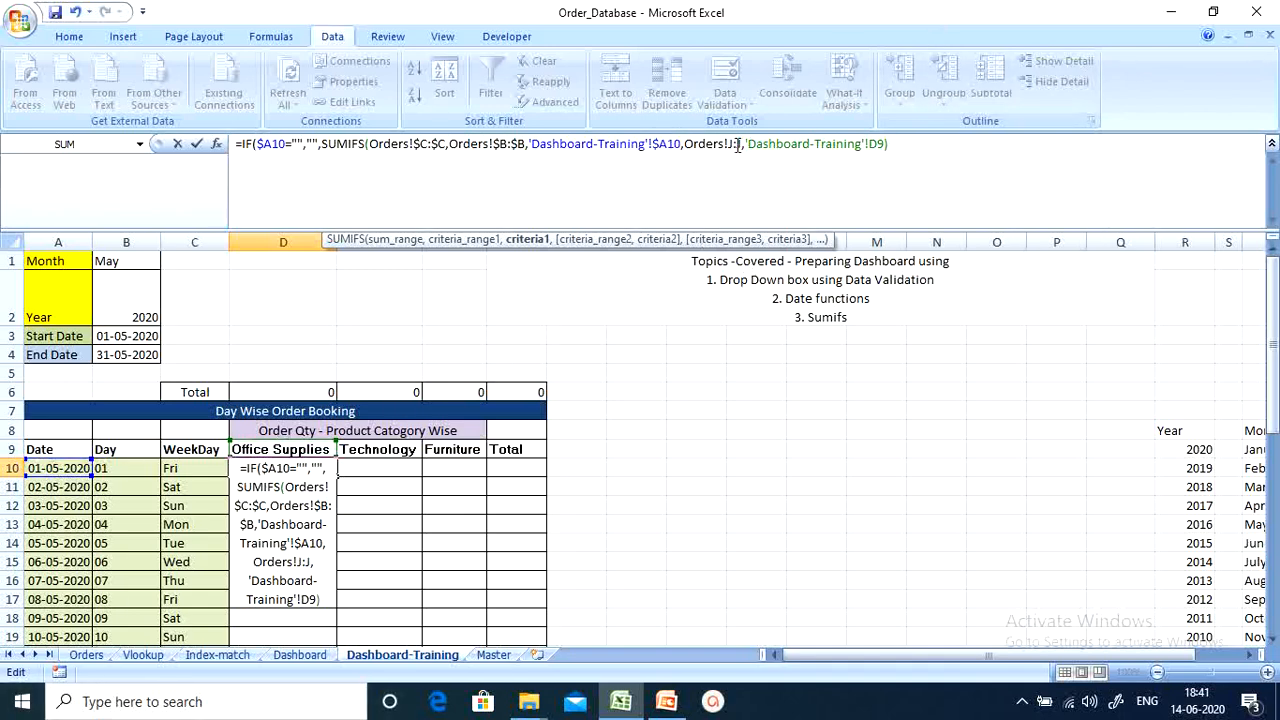
pyautogui.press('F4')
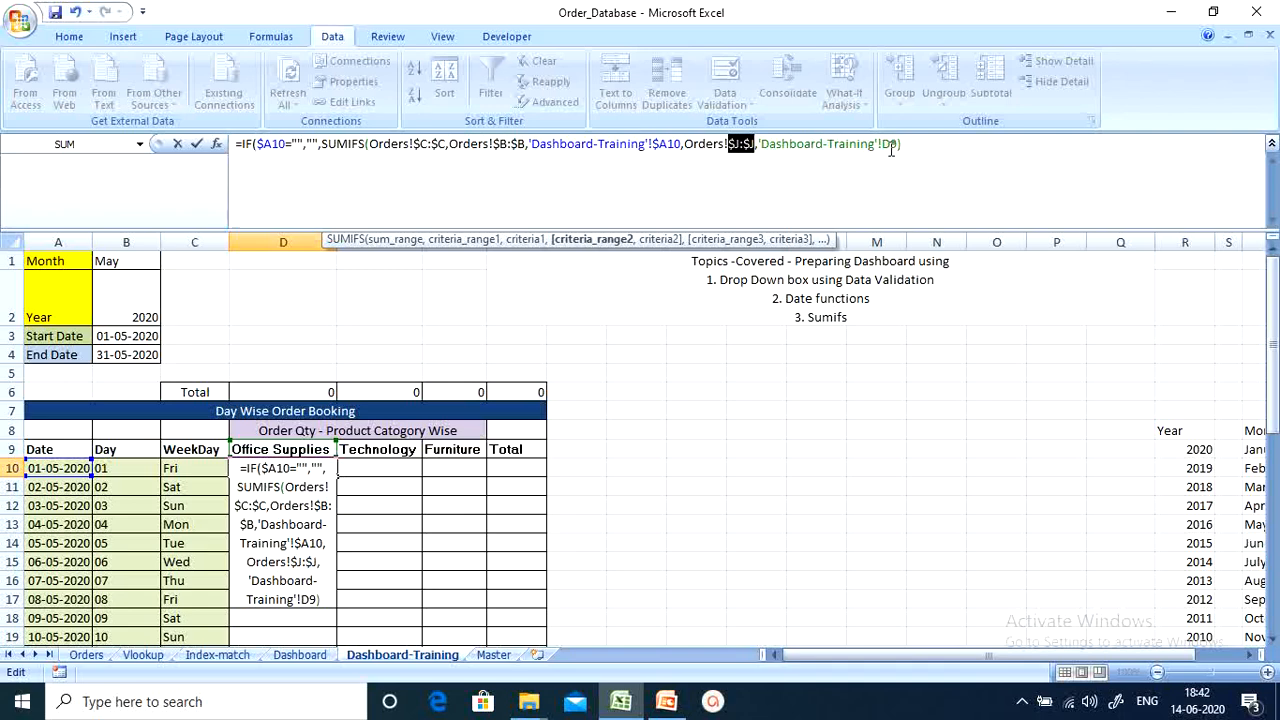
# Lock only the row of the product category criterion as D$9, then close and enter the D10 formula.
pyautogui.click(891, 146)
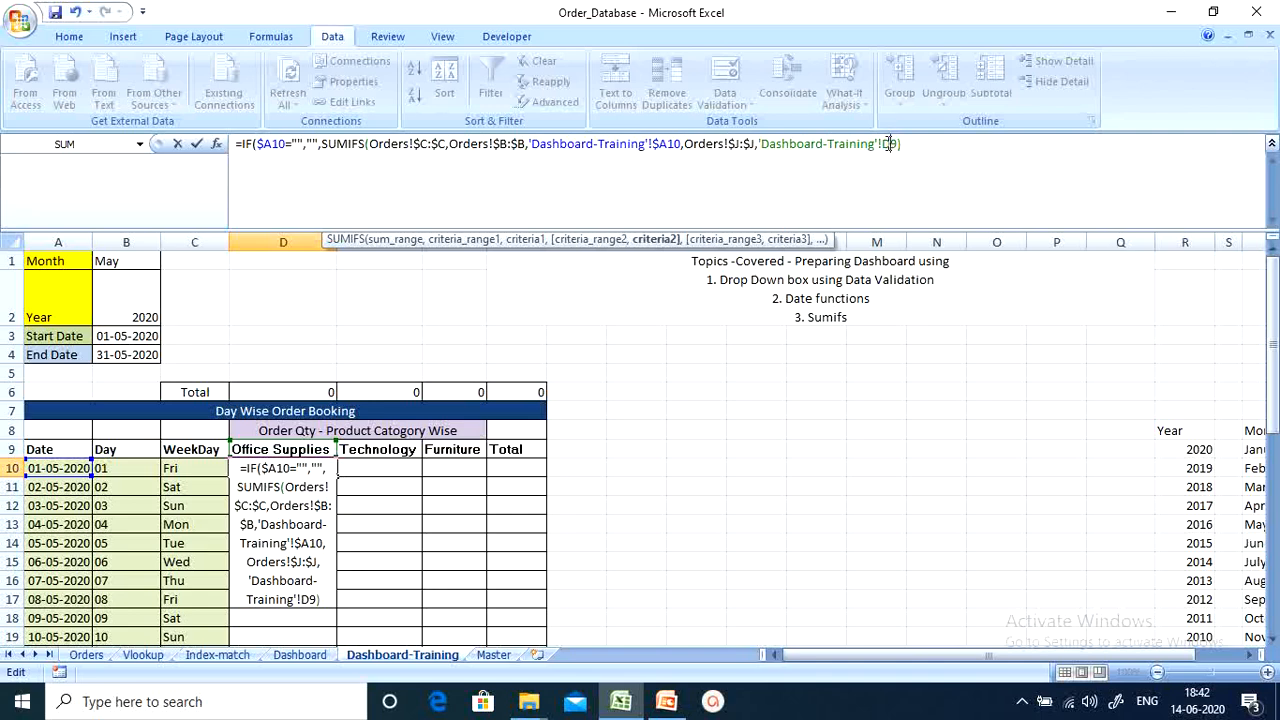
pyautogui.press('F4')
pyautogui.press('F4')
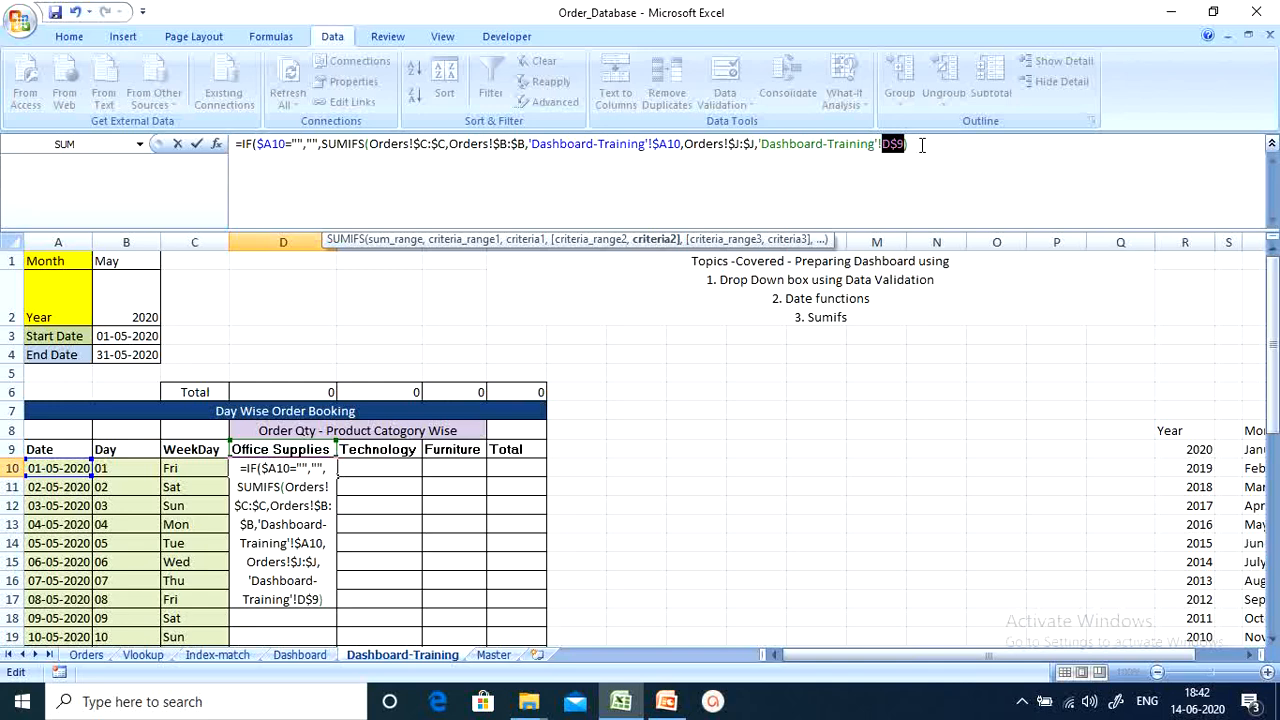
pyautogui.click(922, 144)
pyautogui.write(')')
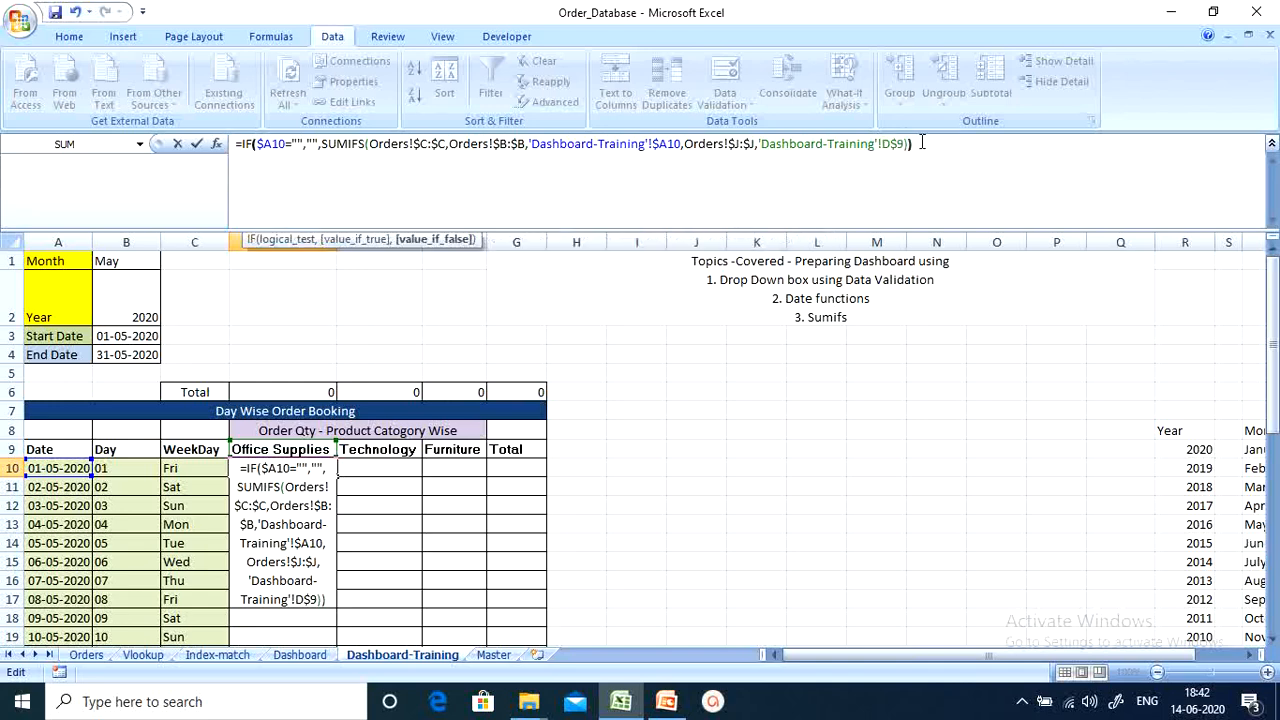
pyautogui.press('Return')
pyautogui.press('Up')
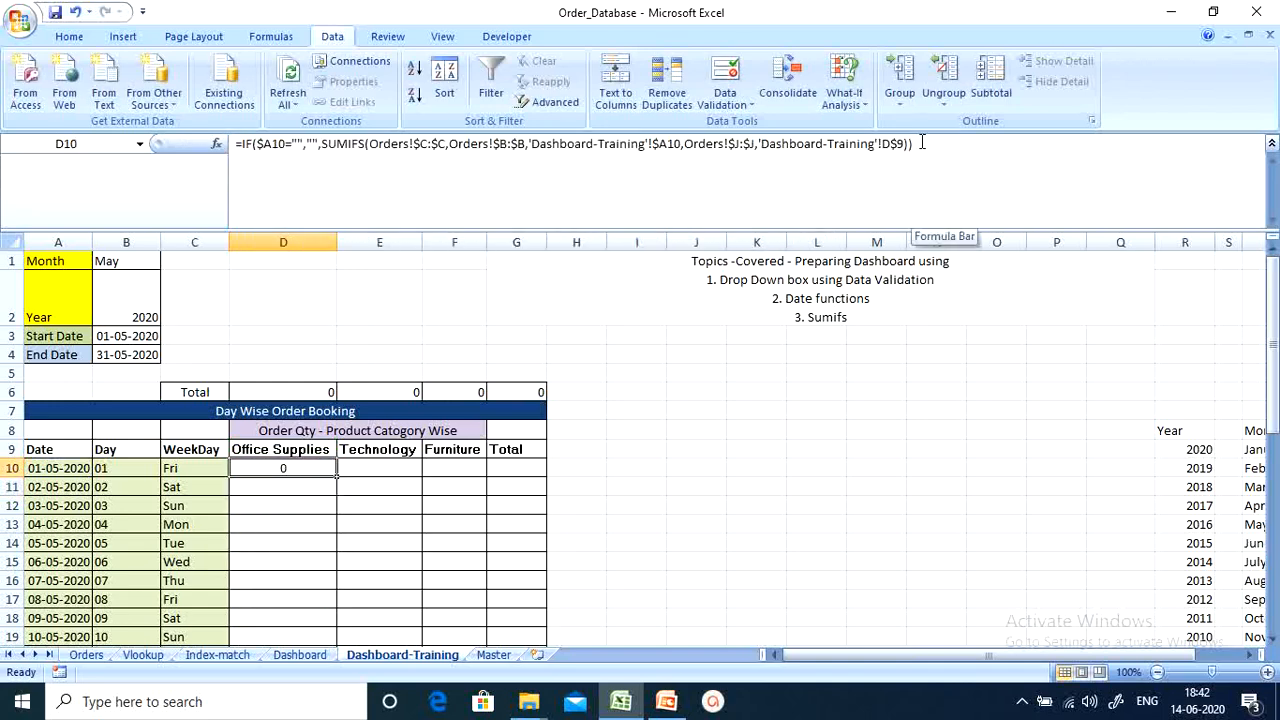
# Copy the D10 formula across the Office Supplies, Technology and Furniture columns for rows 10 to 44.
pyautogui.hotkey('ctrl', 'c')
pyautogui.hotkey('shift', 'Right')
pyautogui.hotkey('shift', 'Right')
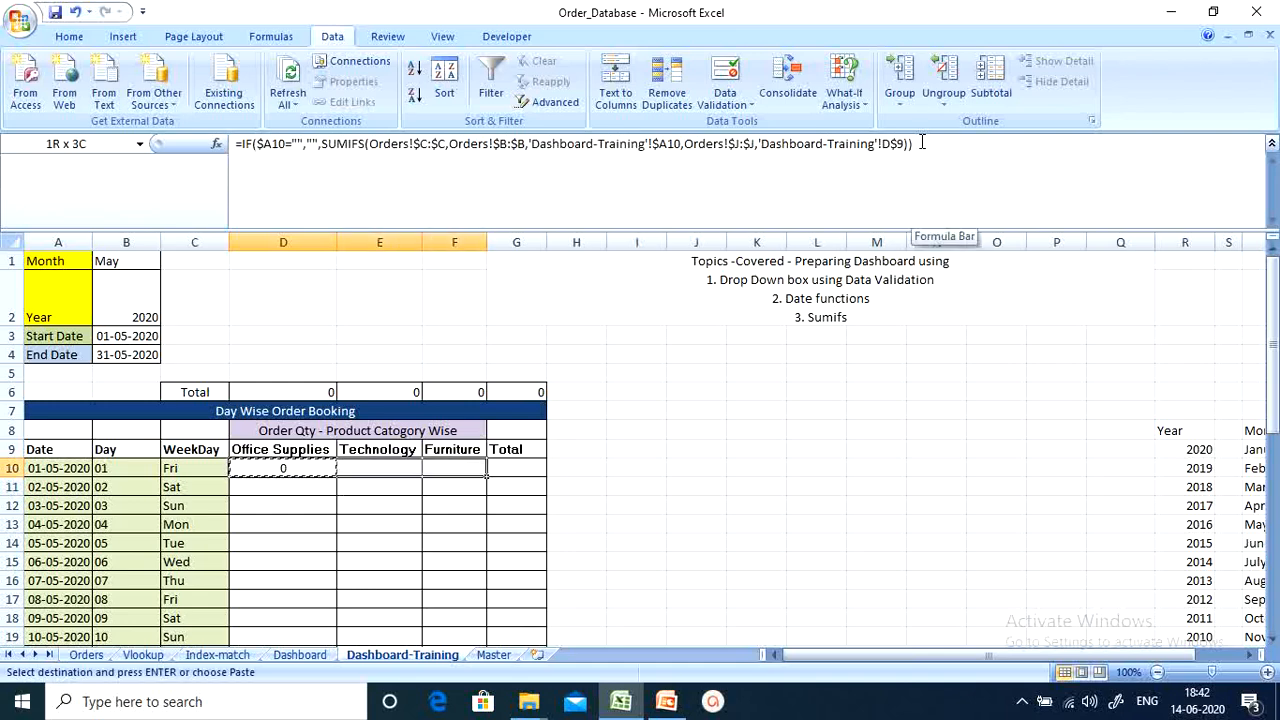
pyautogui.hotkey('shift', 'Down')
pyautogui.hotkey('shift', 'Down')
pyautogui.hotkey('shift', 'Down')
pyautogui.hotkey('shift', 'Down')
pyautogui.hotkey('shift', 'Down')
pyautogui.hotkey('shift', 'Down')
pyautogui.hotkey('shift', 'Down')
pyautogui.hotkey('shift', 'Down')
pyautogui.hotkey('shift', 'Down')
pyautogui.hotkey('shift', 'Down')
pyautogui.hotkey('shift', 'Down')
pyautogui.hotkey('shift', 'Down')
pyautogui.hotkey('shift', 'Down')
pyautogui.hotkey('shift', 'Down')
pyautogui.hotkey('shift', 'Down')
pyautogui.hotkey('shift', 'Down')
pyautogui.hotkey('shift', 'Down')
pyautogui.hotkey('shift', 'Down')
pyautogui.hotkey('shift', 'Down')
pyautogui.hotkey('shift', 'Down')
pyautogui.hotkey('shift', 'Down')
pyautogui.hotkey('shift', 'Down')
pyautogui.hotkey('shift', 'Down')
pyautogui.hotkey('shift', 'Down')
pyautogui.hotkey('shift', 'Down')
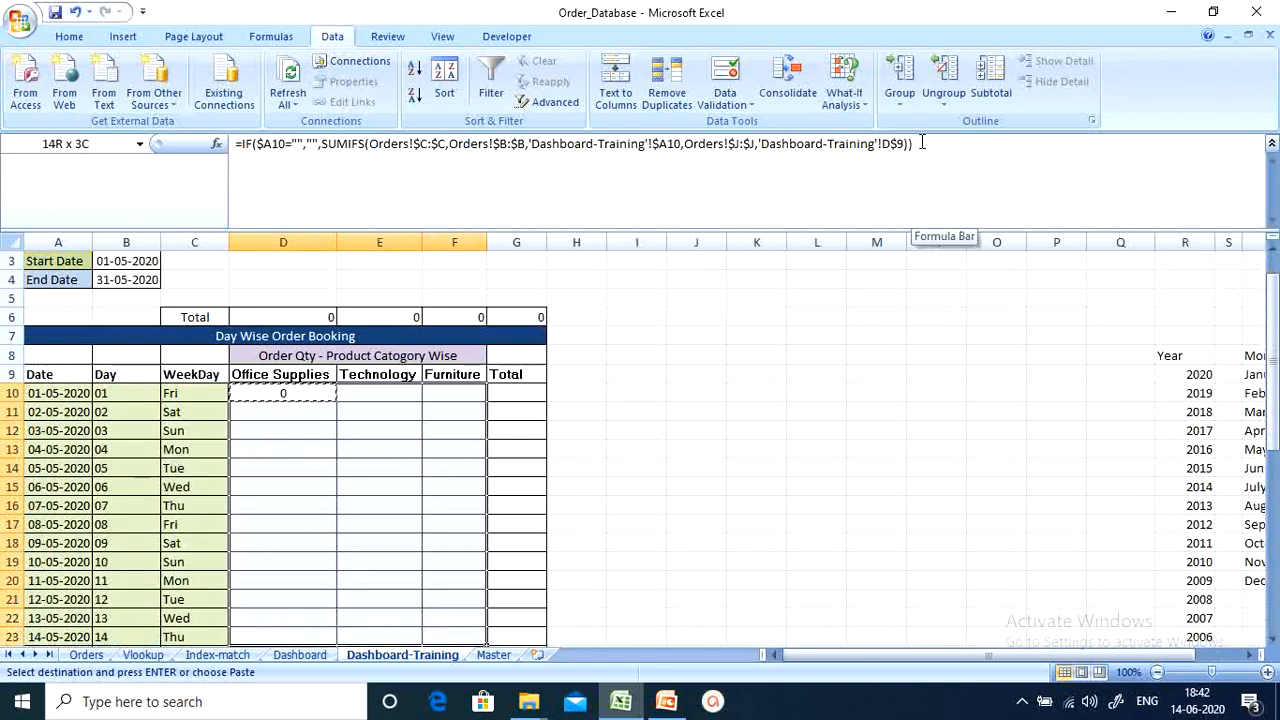
pyautogui.hotkey('shift', 'Down')
pyautogui.hotkey('shift', 'Down')
pyautogui.hotkey('shift', 'Down')
pyautogui.hotkey('shift', 'Down')
pyautogui.hotkey('shift', 'Down')
pyautogui.hotkey('shift', 'Down')
pyautogui.hotkey('shift', 'Down')
pyautogui.hotkey('shift', 'Down')
pyautogui.hotkey('shift', 'Down')
pyautogui.hotkey('shift', 'Down')
pyautogui.hotkey('shift', 'Down')
pyautogui.hotkey('shift', 'Down')
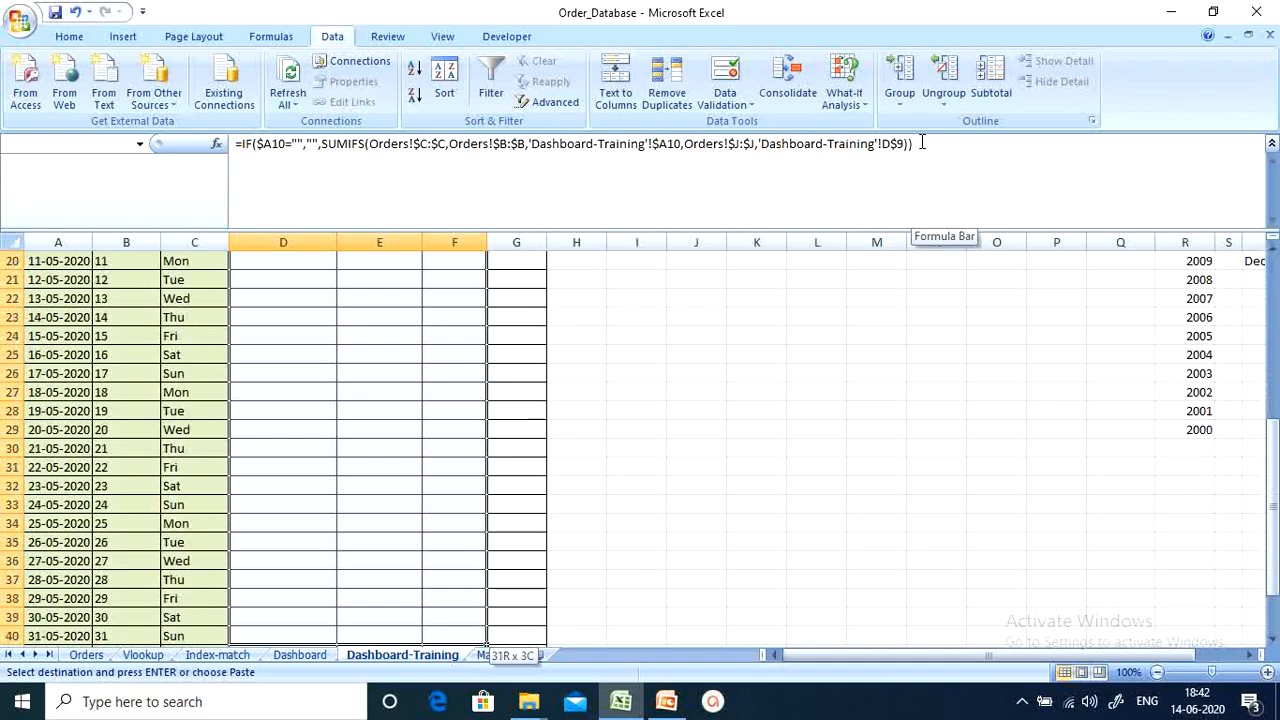
pyautogui.hotkey('shift', 'Up')
pyautogui.hotkey('shift', 'Up')
pyautogui.hotkey('shift', 'Up')
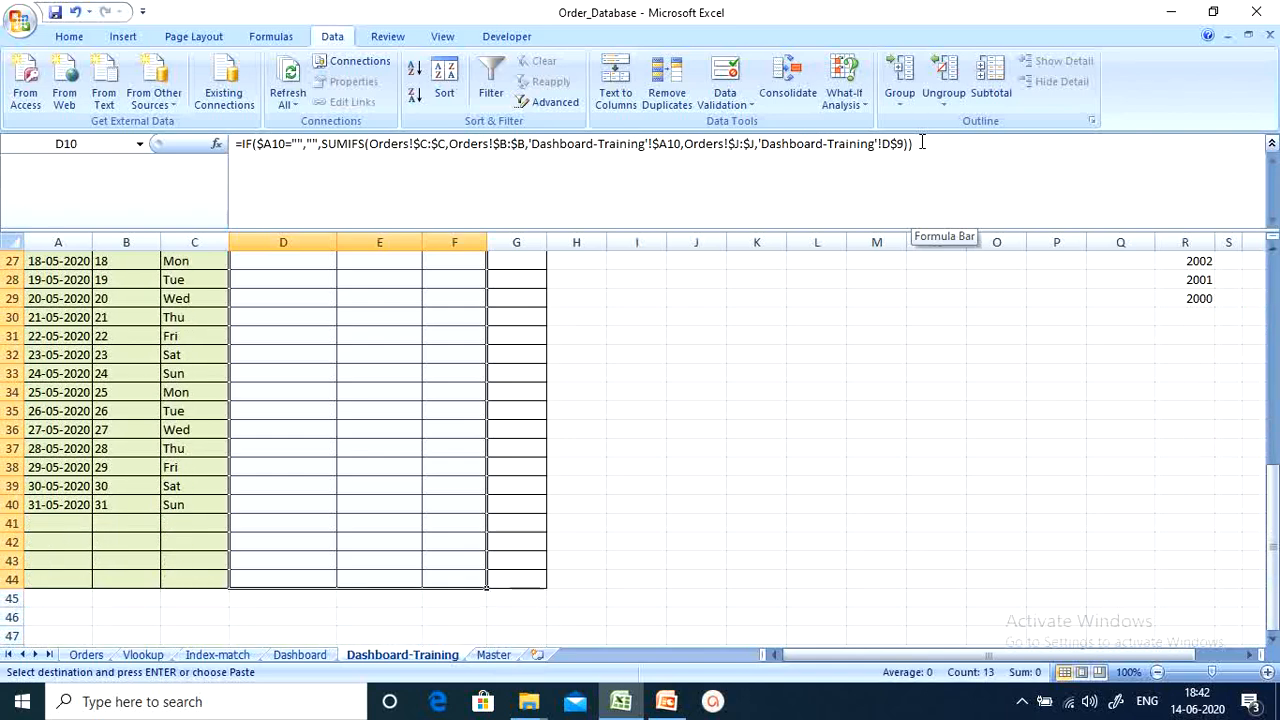
pyautogui.hotkey('ctrl', 'v')
# Enter =SUM(D10:F10) in G10 to total the three product categories for the first date.
pyautogui.press('Right')
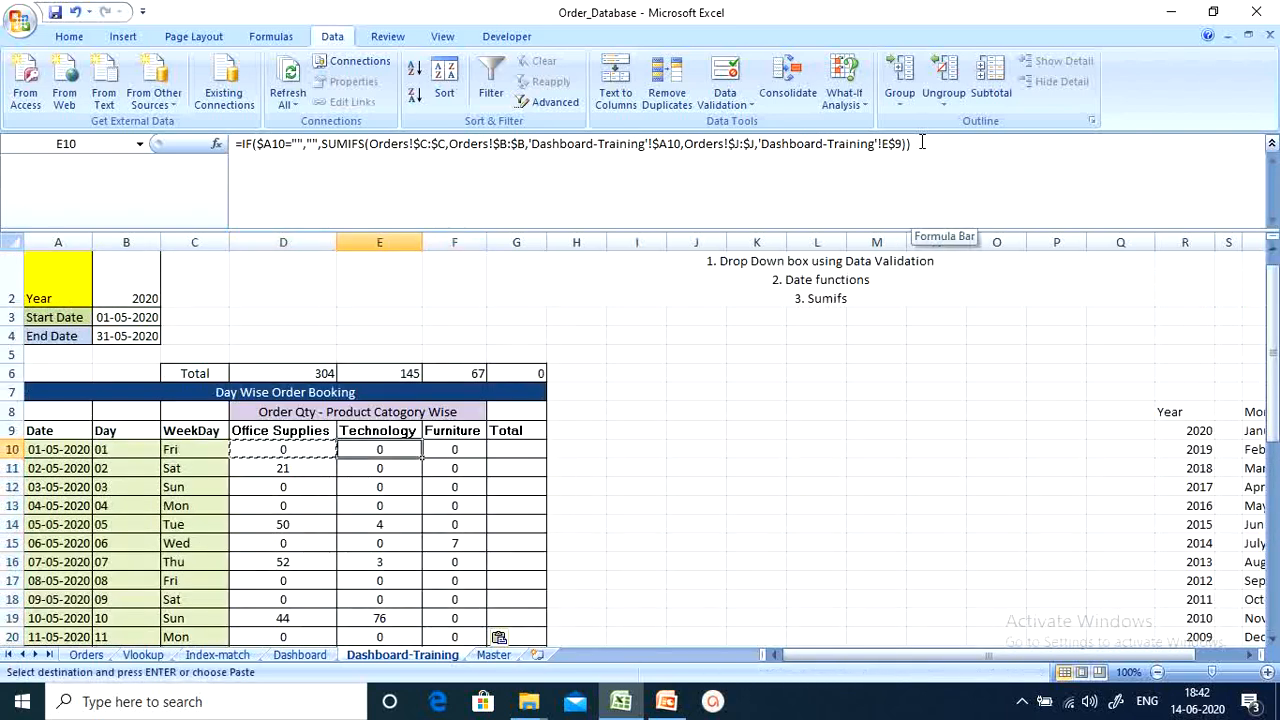
pyautogui.press('Right')
pyautogui.press('Right')
pyautogui.write('=')
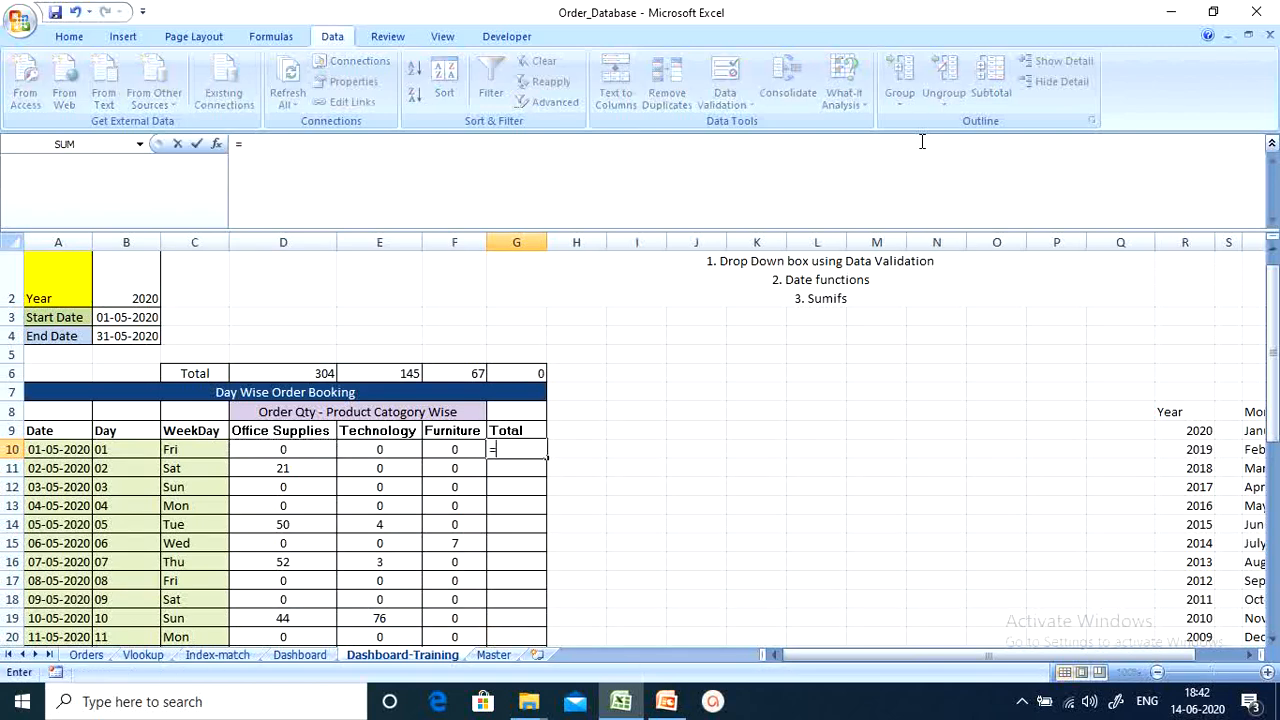
pyautogui.write('SUM(')
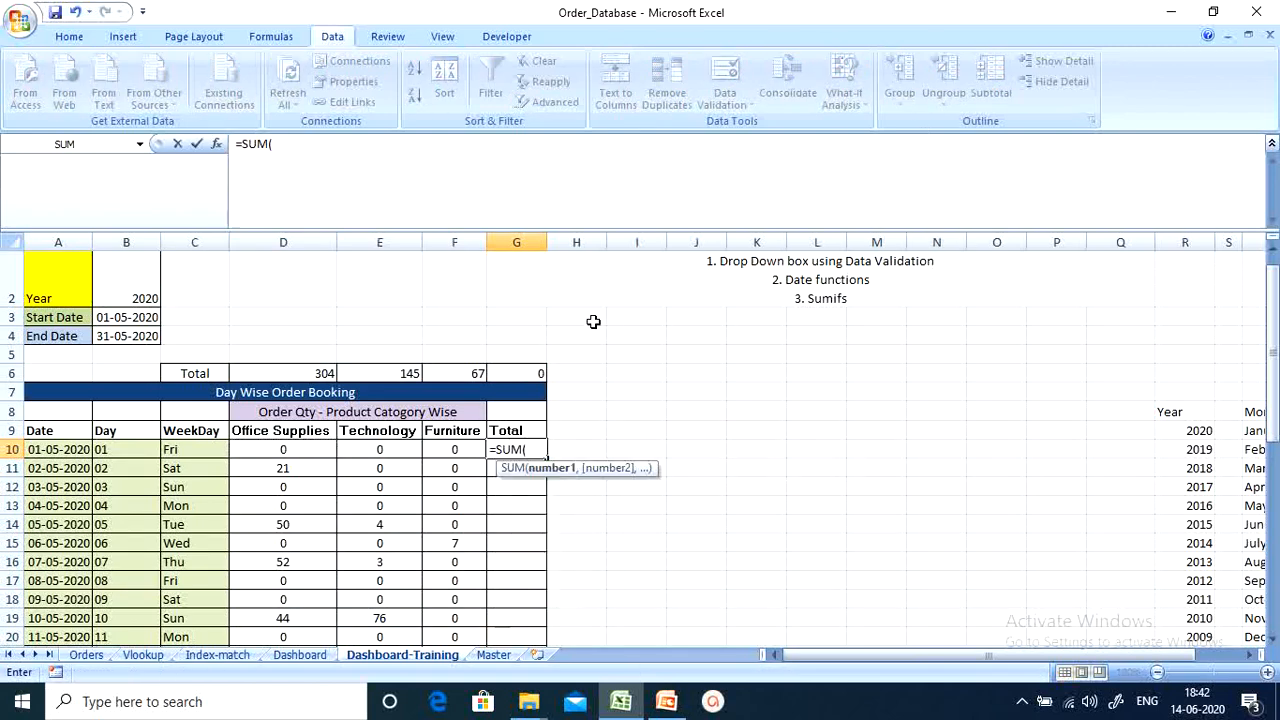
pyautogui.moveTo(326, 451); pyautogui.dragTo(430, 450)
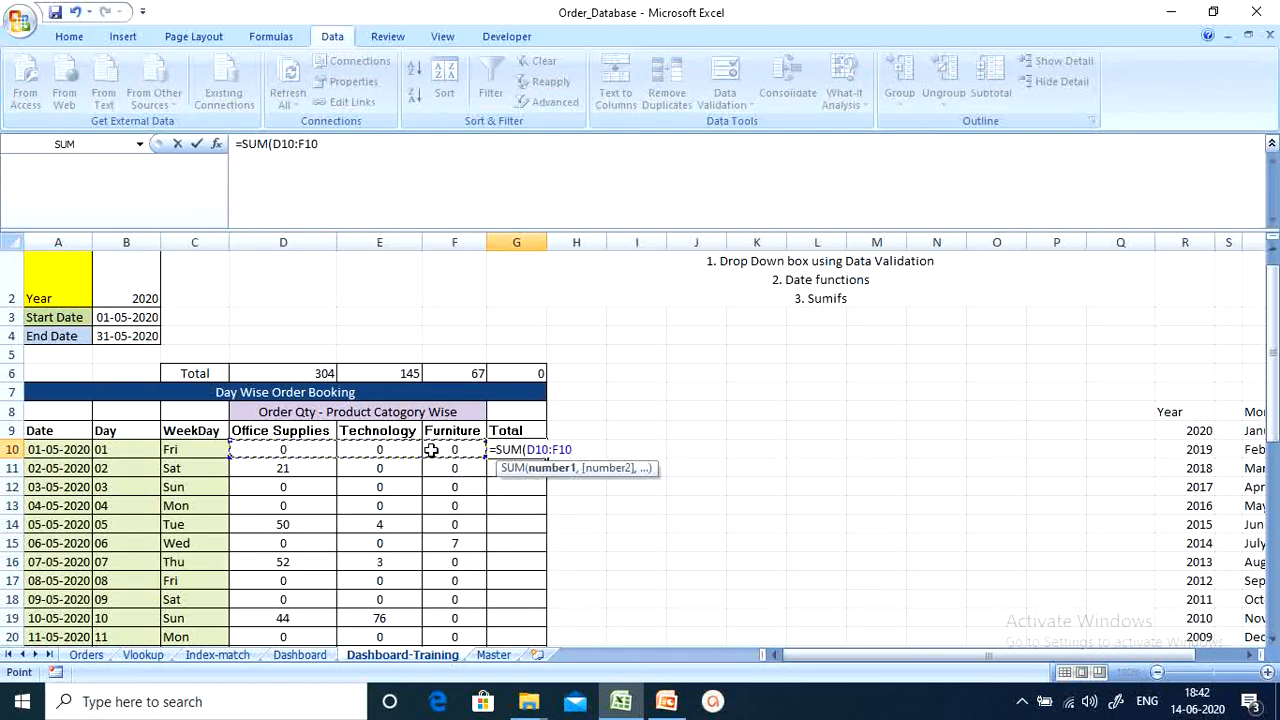
pyautogui.write(')')
pyautogui.press('Return')
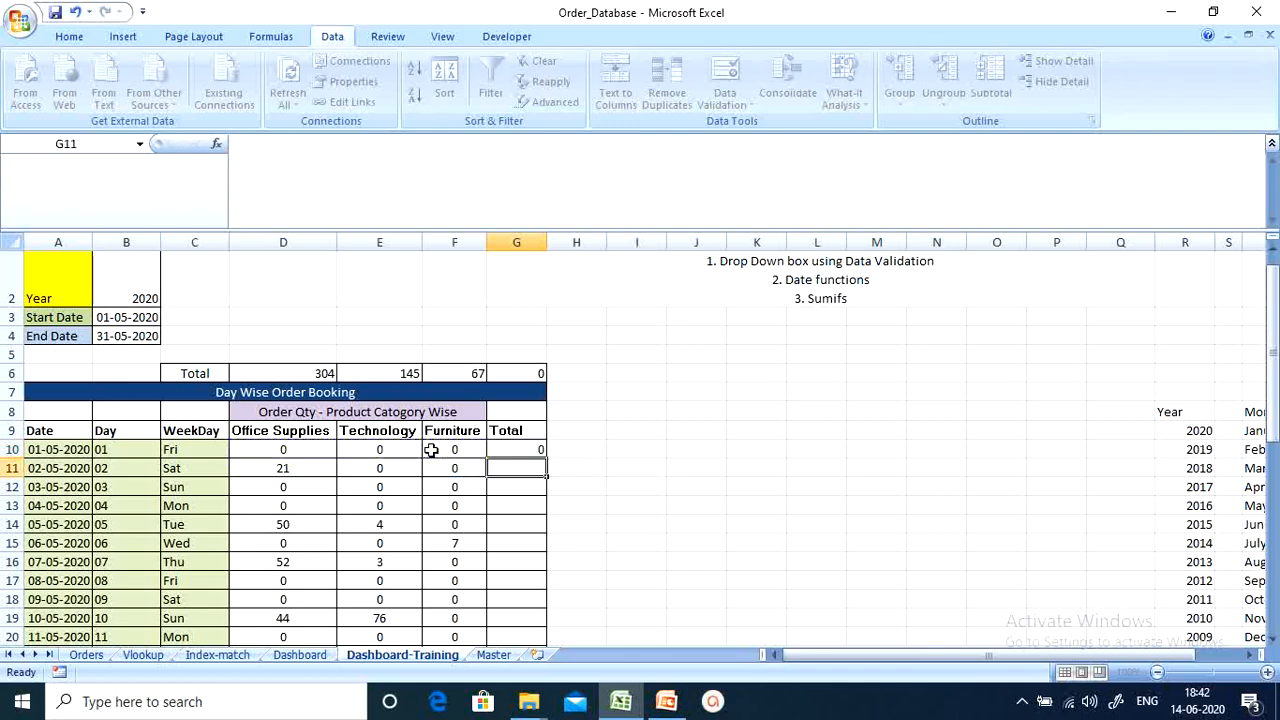
# Fill the G10 sum formula down the Total column to row 44, including the rows without dates.
pyautogui.click(535, 451)
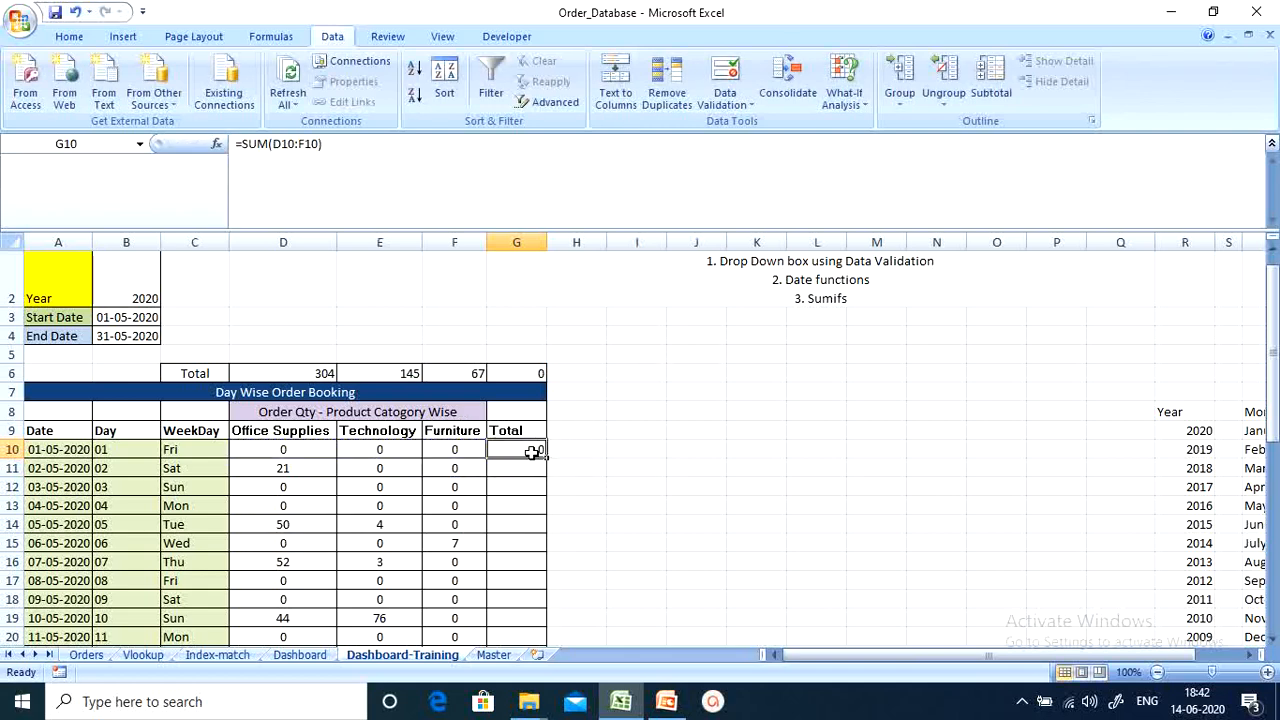
pyautogui.doubleClick(546, 458)
pyautogui.scroll(-12, 580, 510)
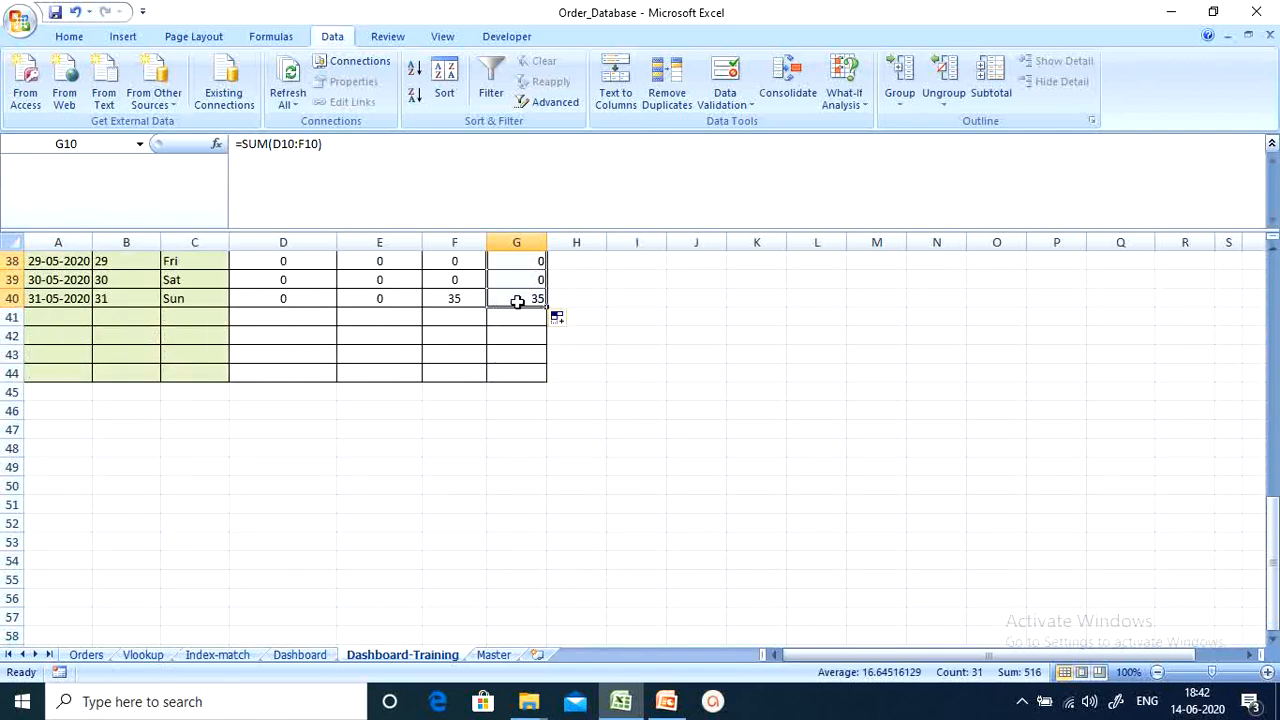
pyautogui.moveTo(545, 307); pyautogui.dragTo(533, 372)
pyautogui.click(454, 354)
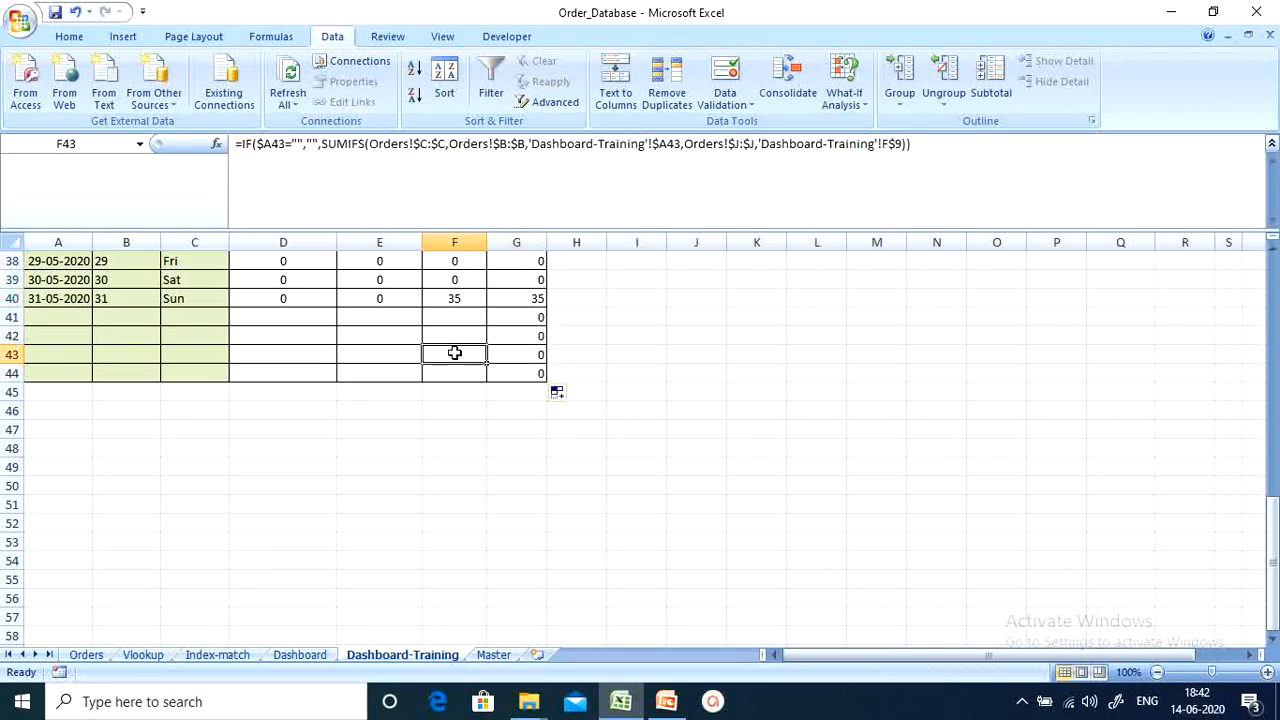
pyautogui.click(527, 318)
# Wrap the G10 total in an IF that returns blank for an empty date: =IF(A10="","",SUM(D10:F10)).
pyautogui.scroll(12, 528, 316)
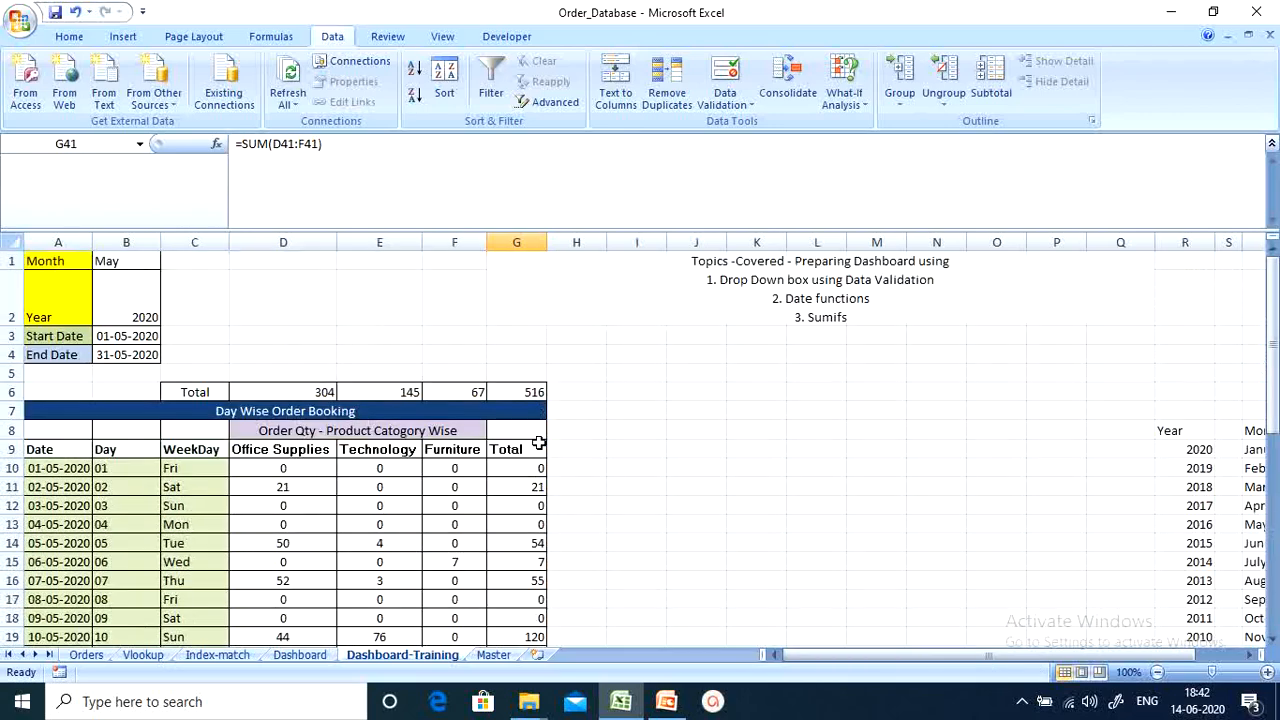
pyautogui.scroll(-9, 538, 443)
pyautogui.scroll(9, 538, 443)
pyautogui.click(523, 467)
pyautogui.click(243, 146)
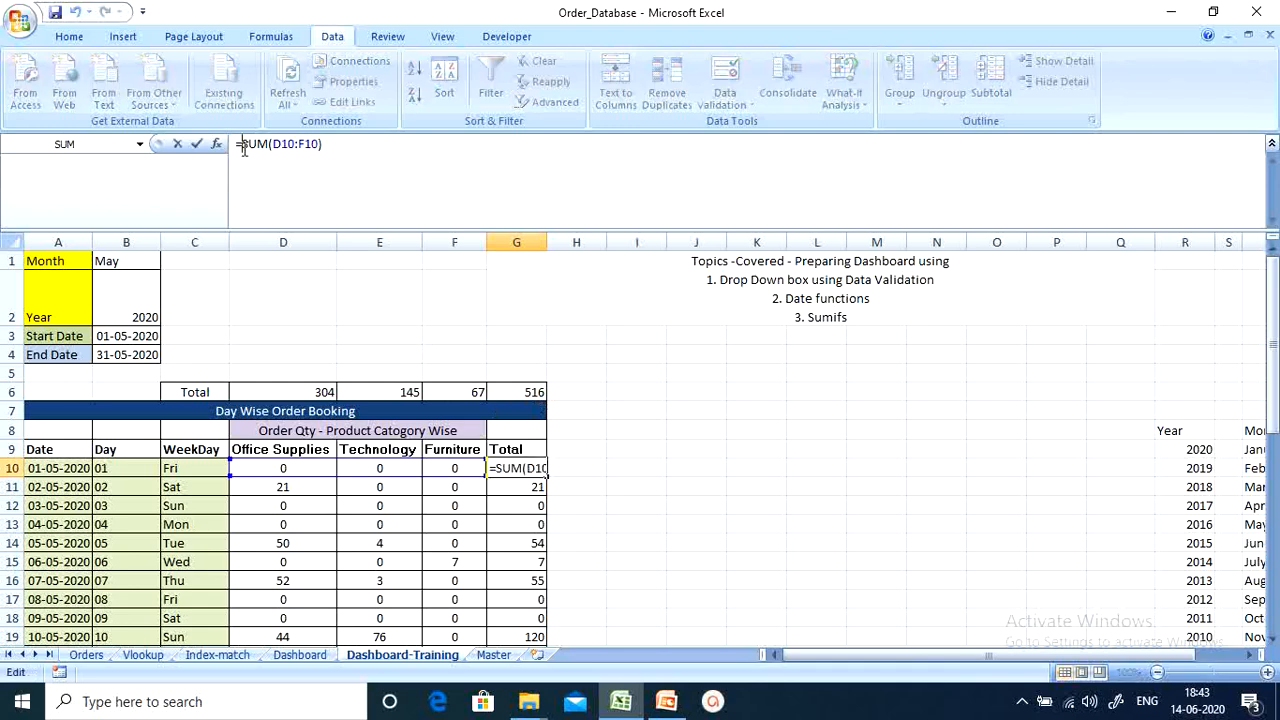
pyautogui.write('IF(')
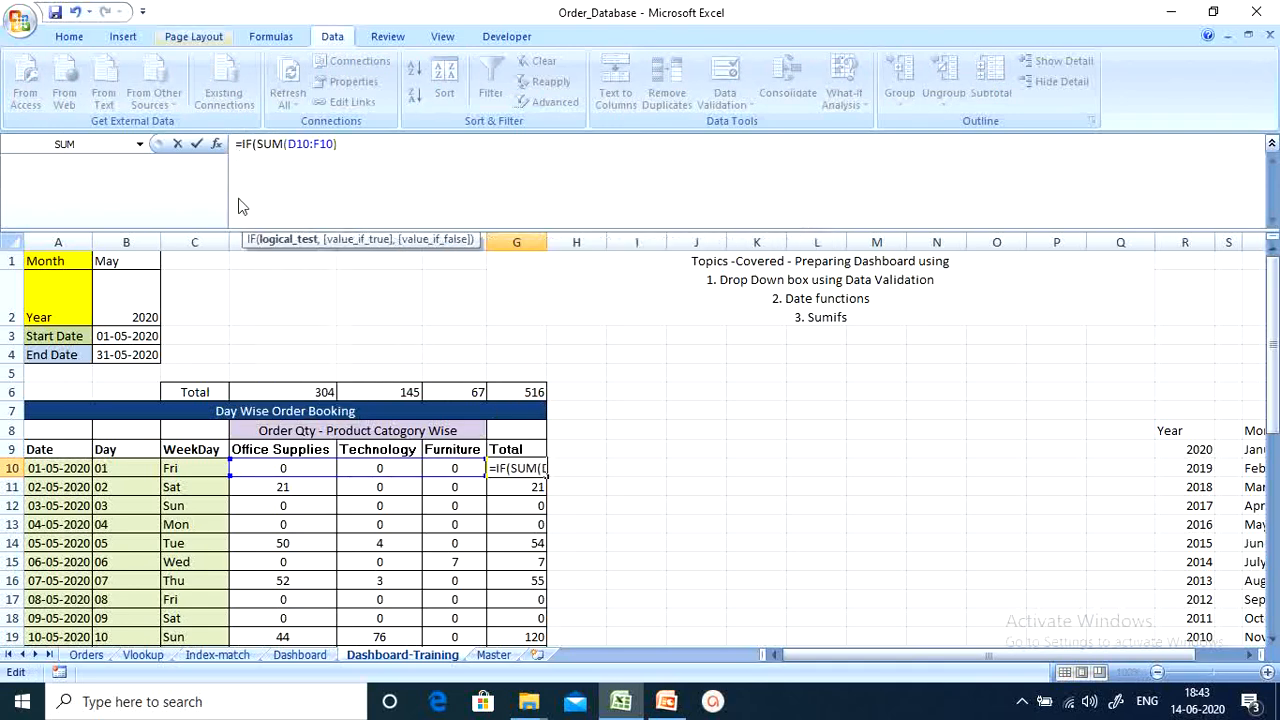
pyautogui.click(77, 468)
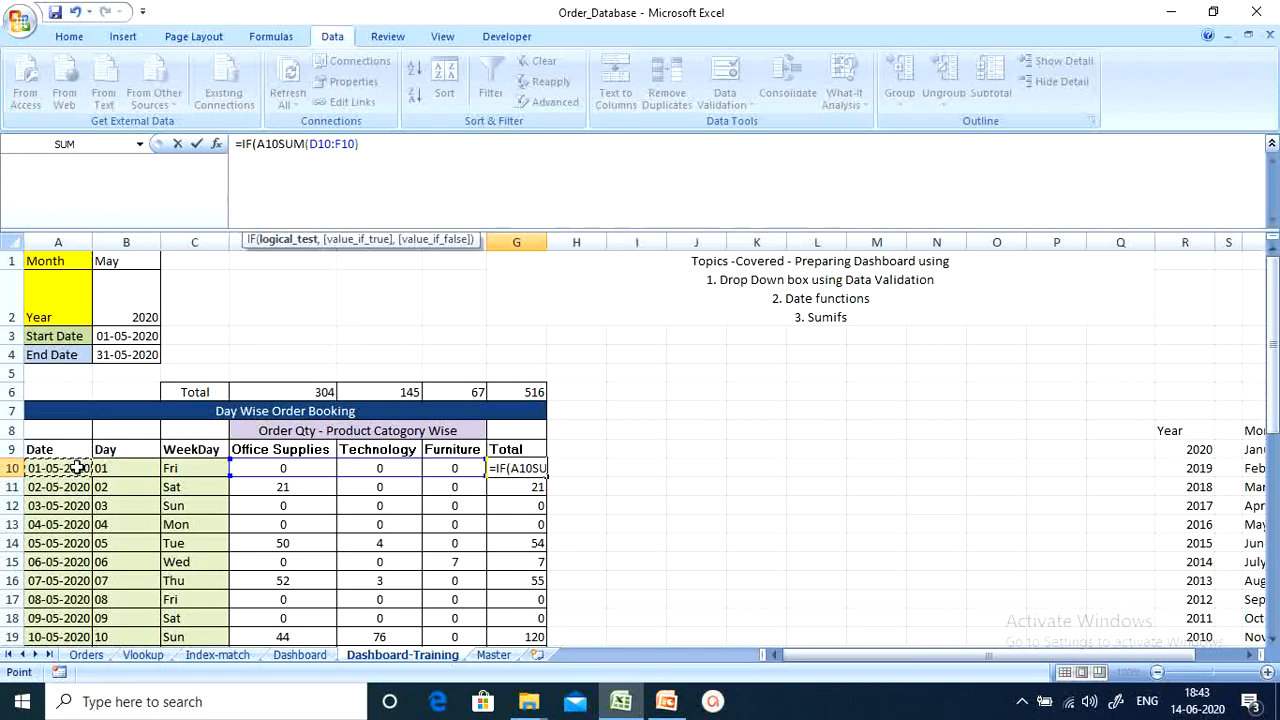
pyautogui.write('=')
pyautogui.write('""')
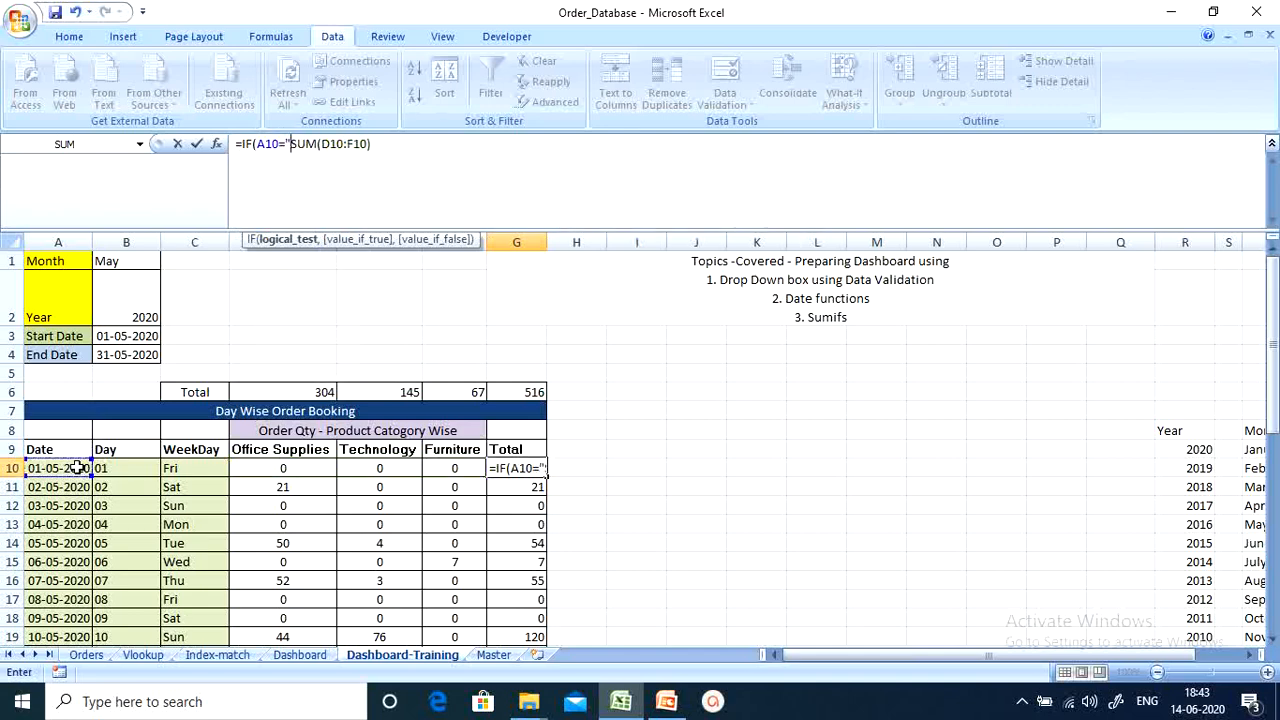
pyautogui.write(',"')
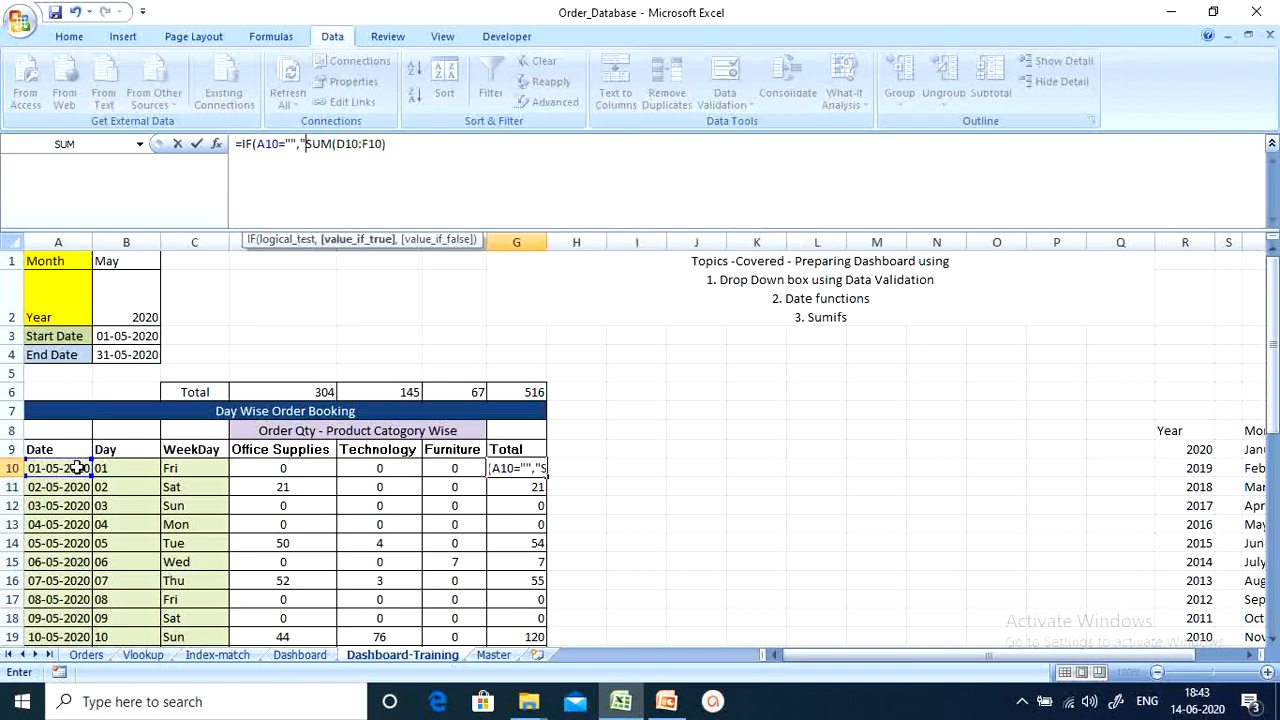
pyautogui.write('",')
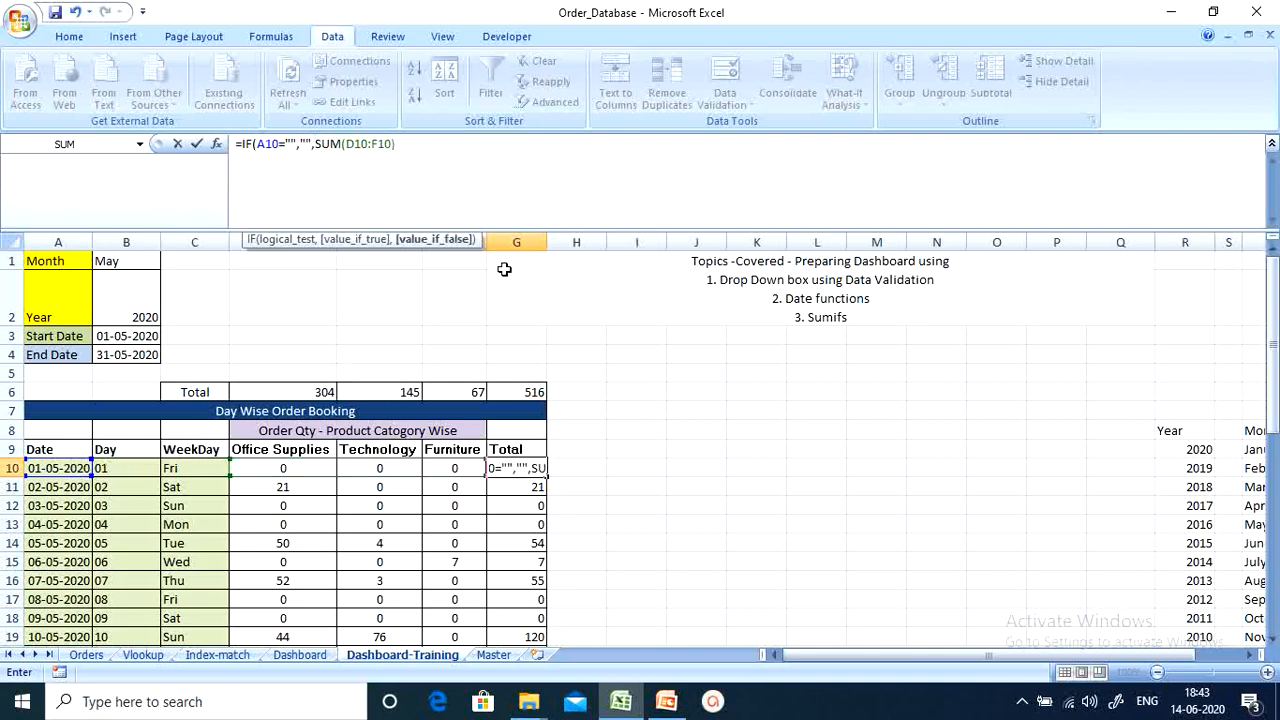
pyautogui.click(458, 144)
pyautogui.write(')')
pyautogui.press('Return')
# Fill the G10 IF formula down the Total column to row 44 and check the rows without dates.
pyautogui.click(506, 465)
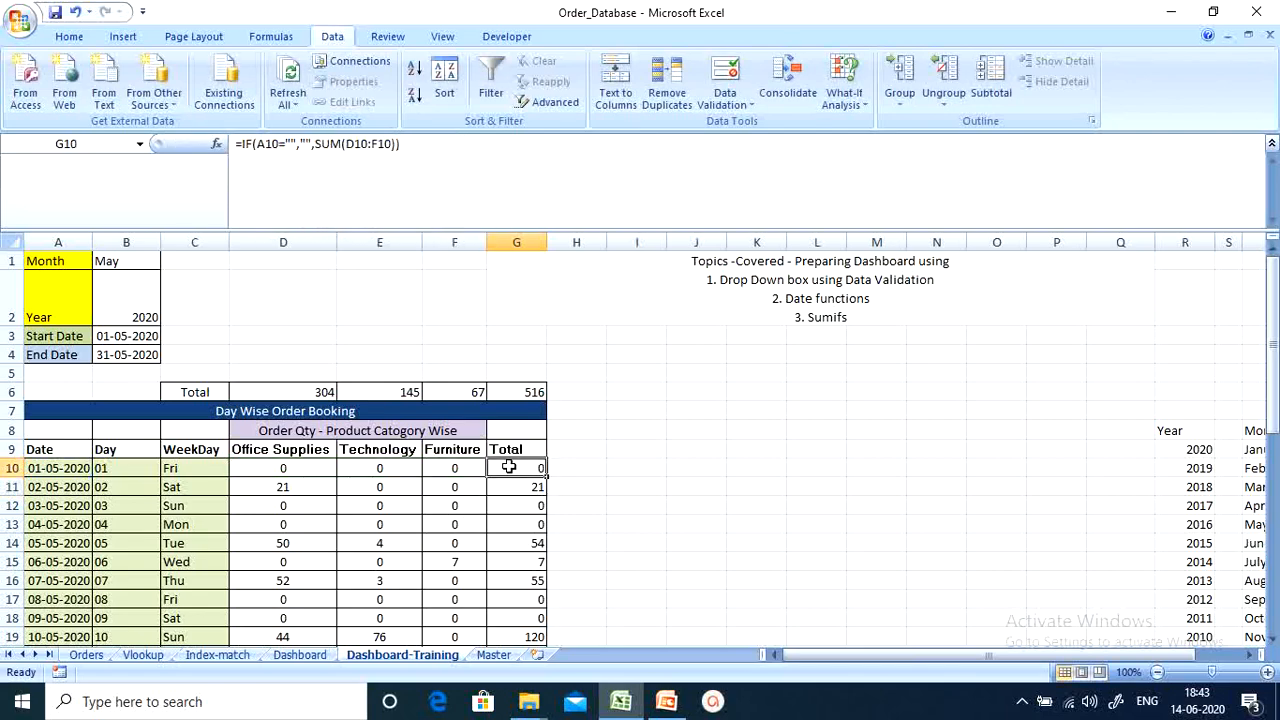
pyautogui.doubleClick(546, 479)
pyautogui.scroll(-9, 545, 484)
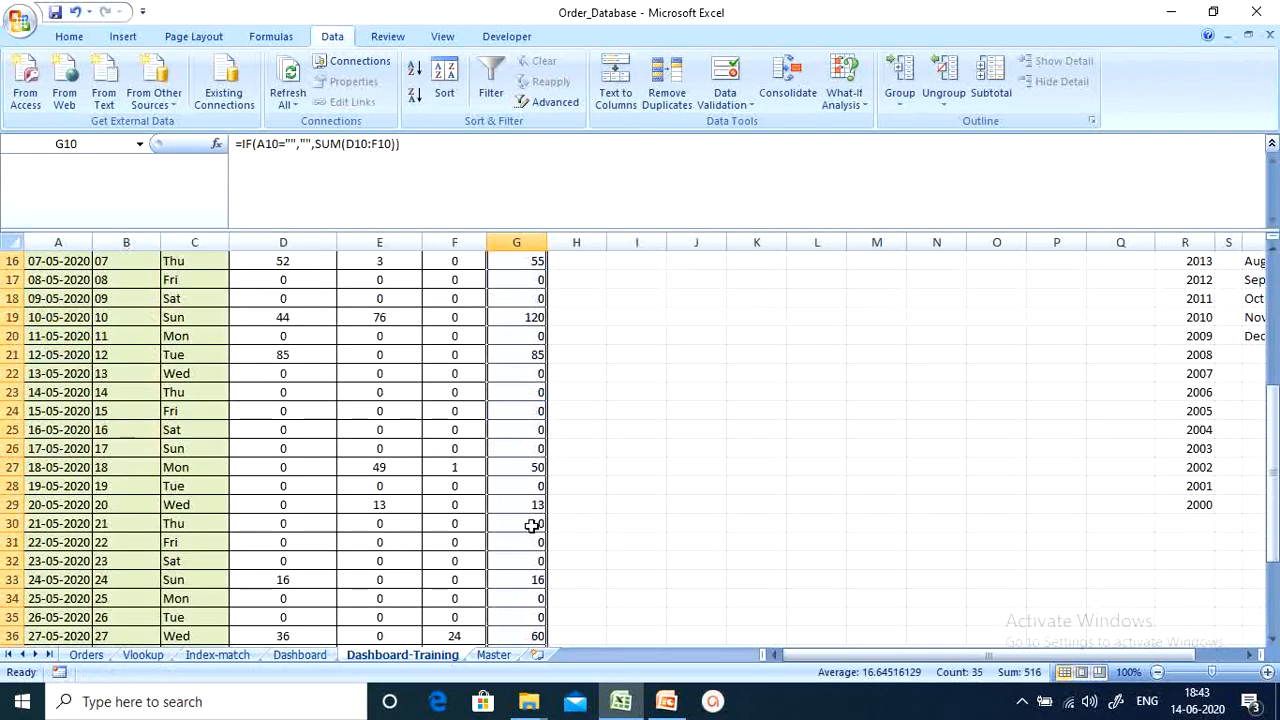
pyautogui.click(523, 520)
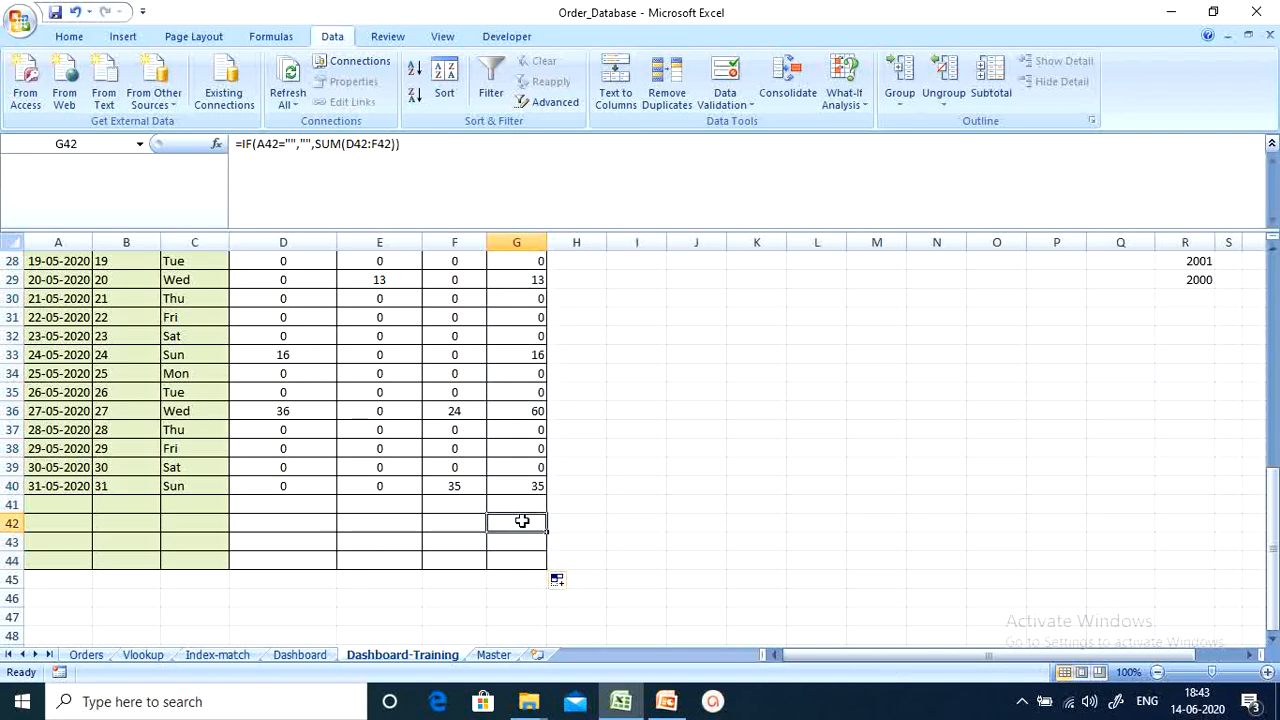
pyautogui.scroll(9, 520, 512)
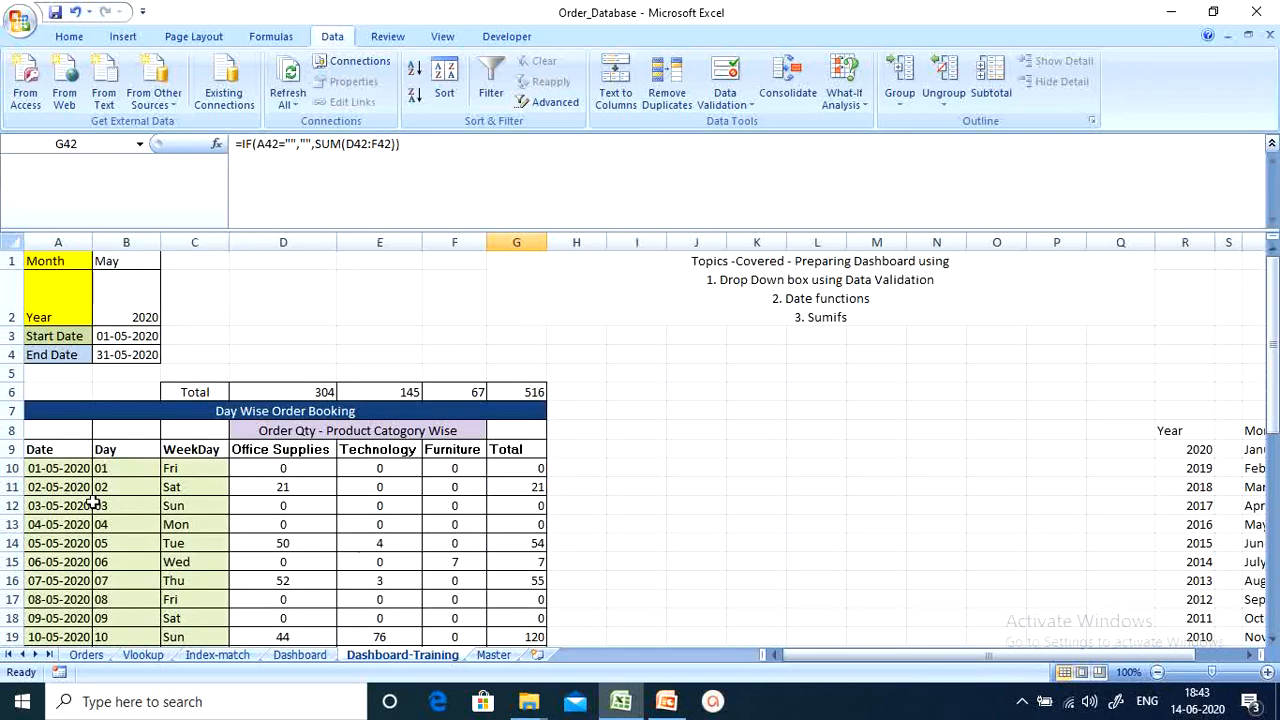
# Switch the dashboard month to June and check the SUBTOTAL formulas in the Total row.
pyautogui.click(144, 261)
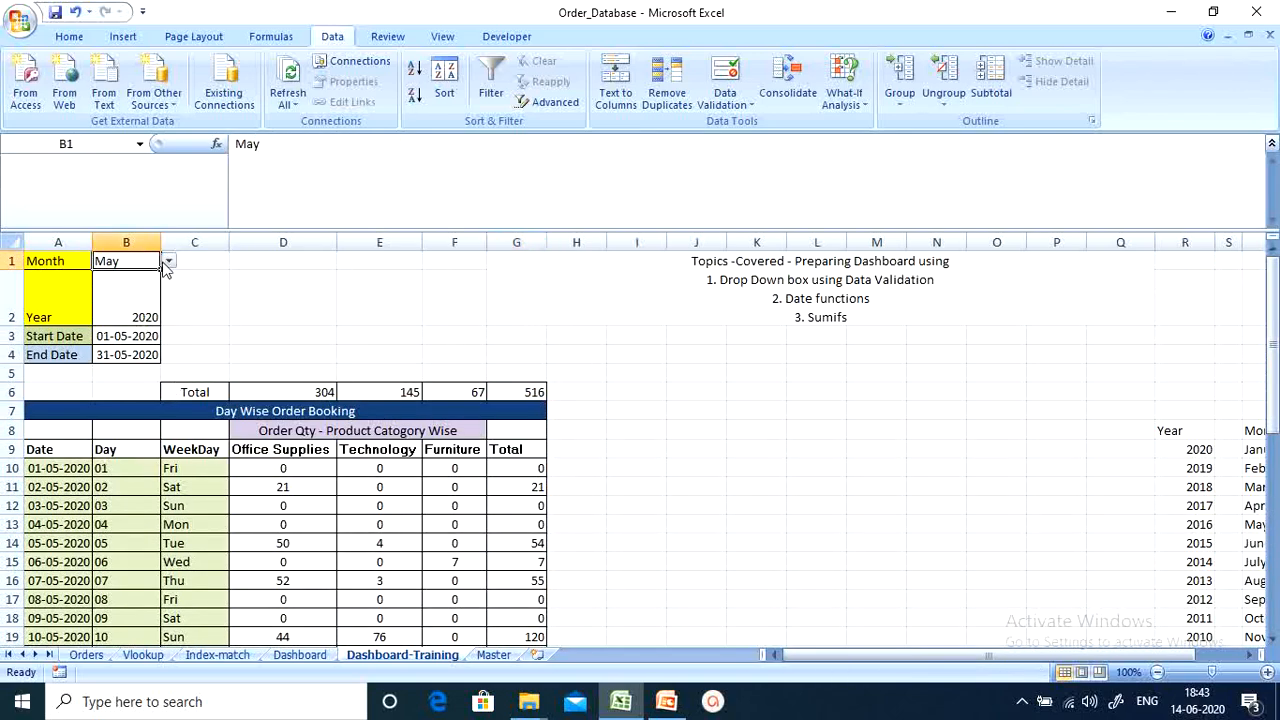
pyautogui.click(168, 261)
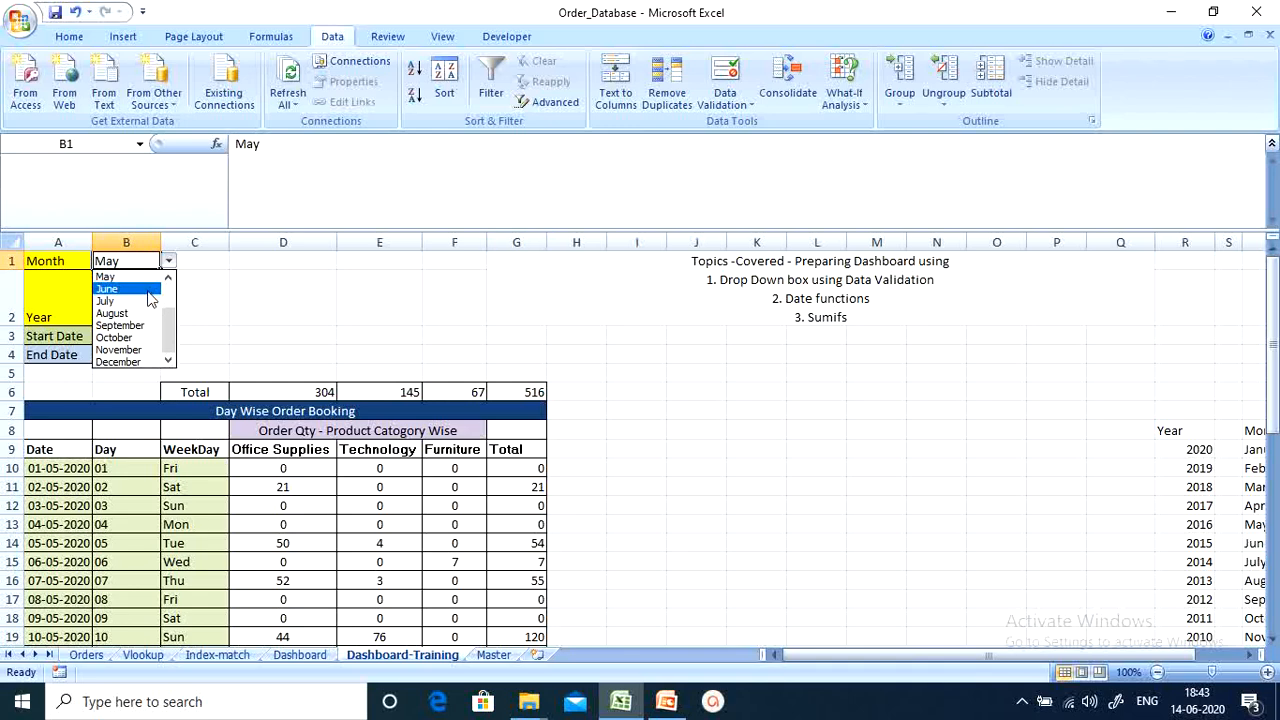
pyautogui.click(107, 289)
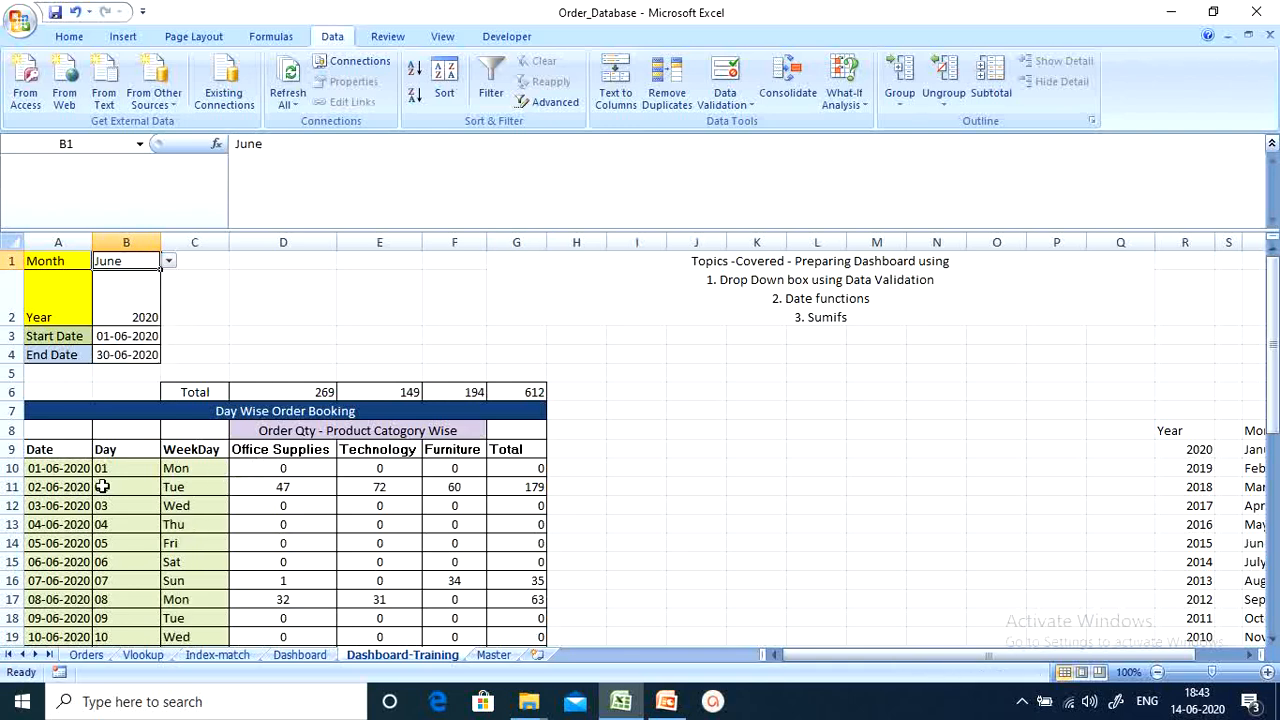
pyautogui.click(268, 392)
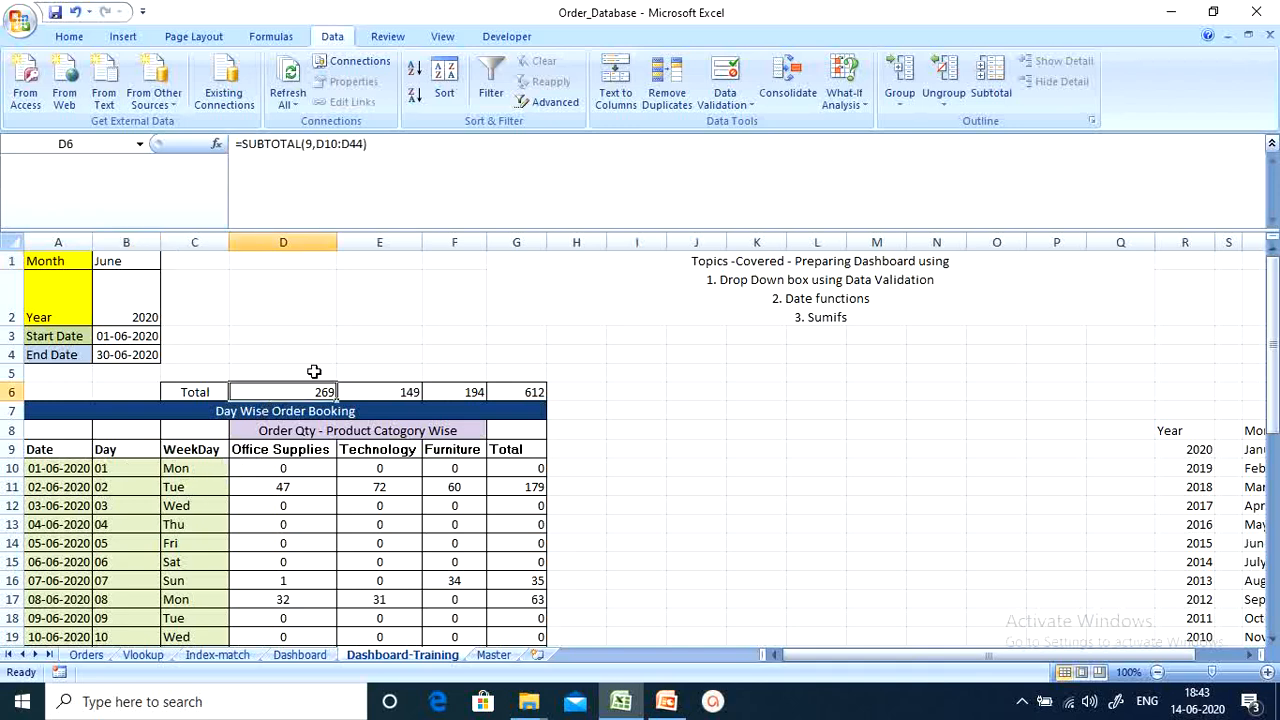
pyautogui.click(404, 391)
pyautogui.click(530, 386)
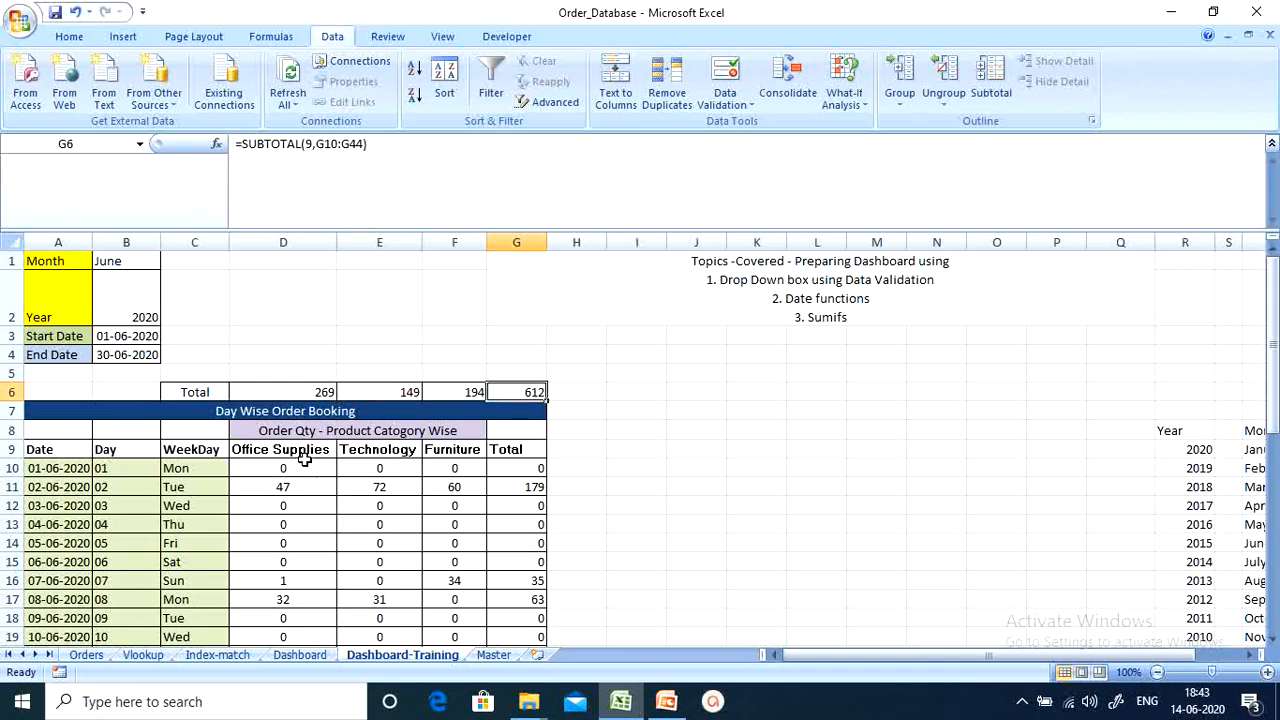
# Switch the dashboard to March 2018 and check the daily order quantities for that month.
pyautogui.click(141, 263)
pyautogui.click(168, 261)
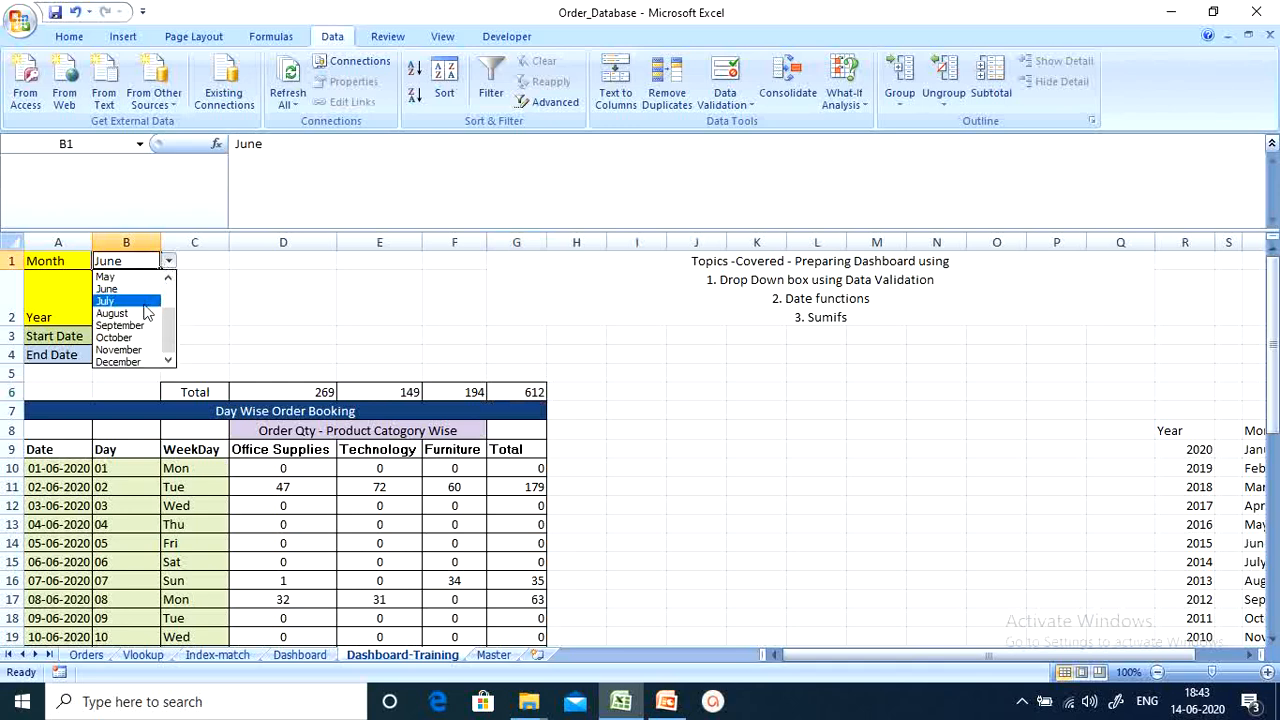
pyautogui.scroll(2, 170, 325)
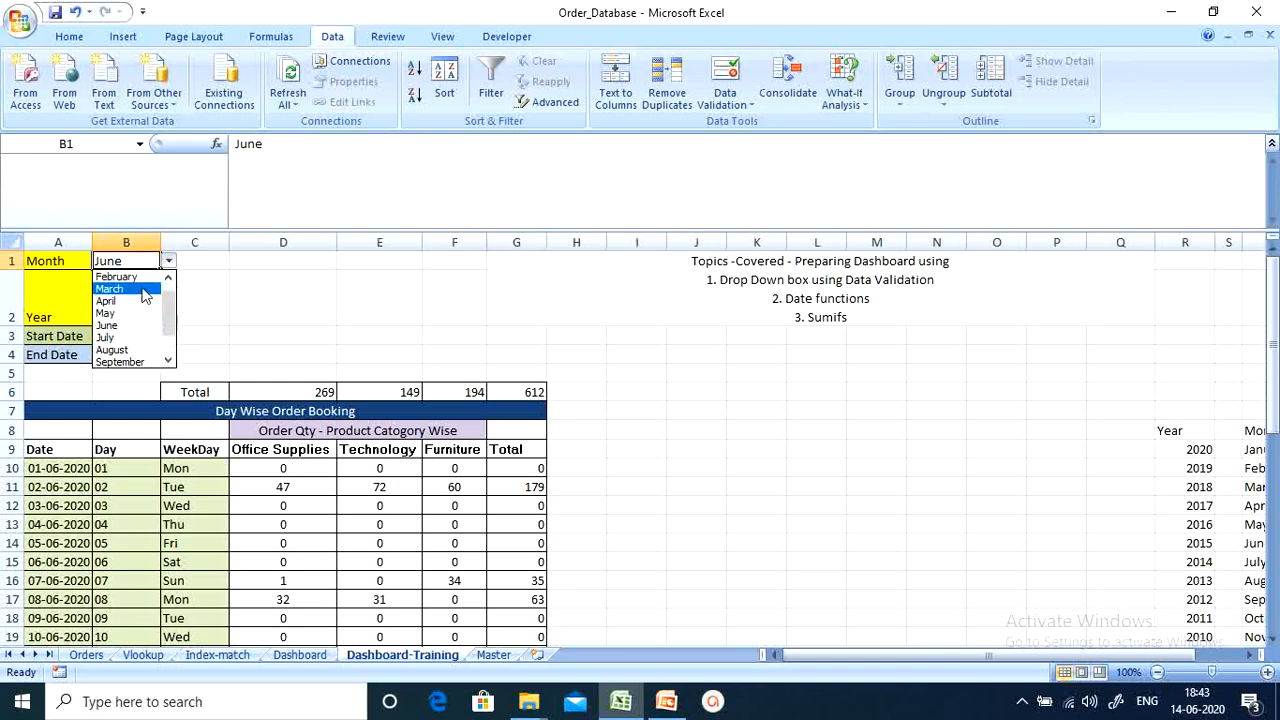
pyautogui.click(150, 300)
pyautogui.click(150, 300)
pyautogui.click(168, 317)
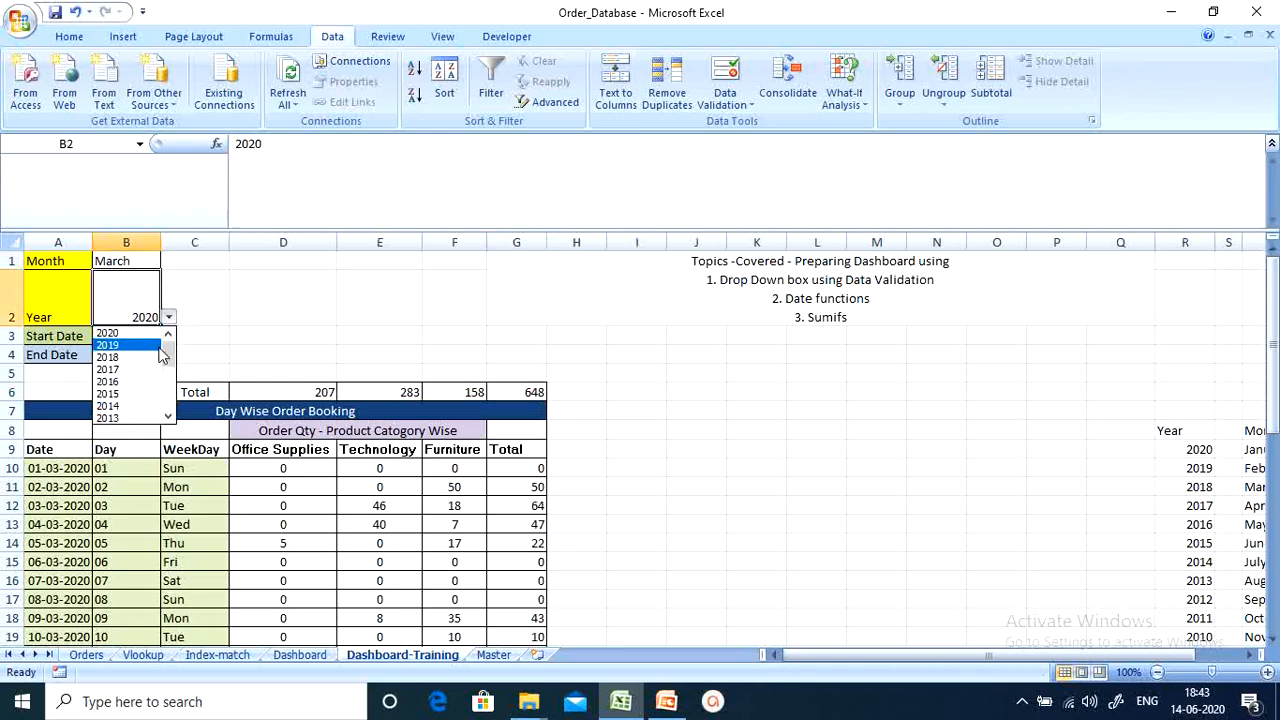
pyautogui.click(146, 357)
pyautogui.scroll(-3, 345, 510)
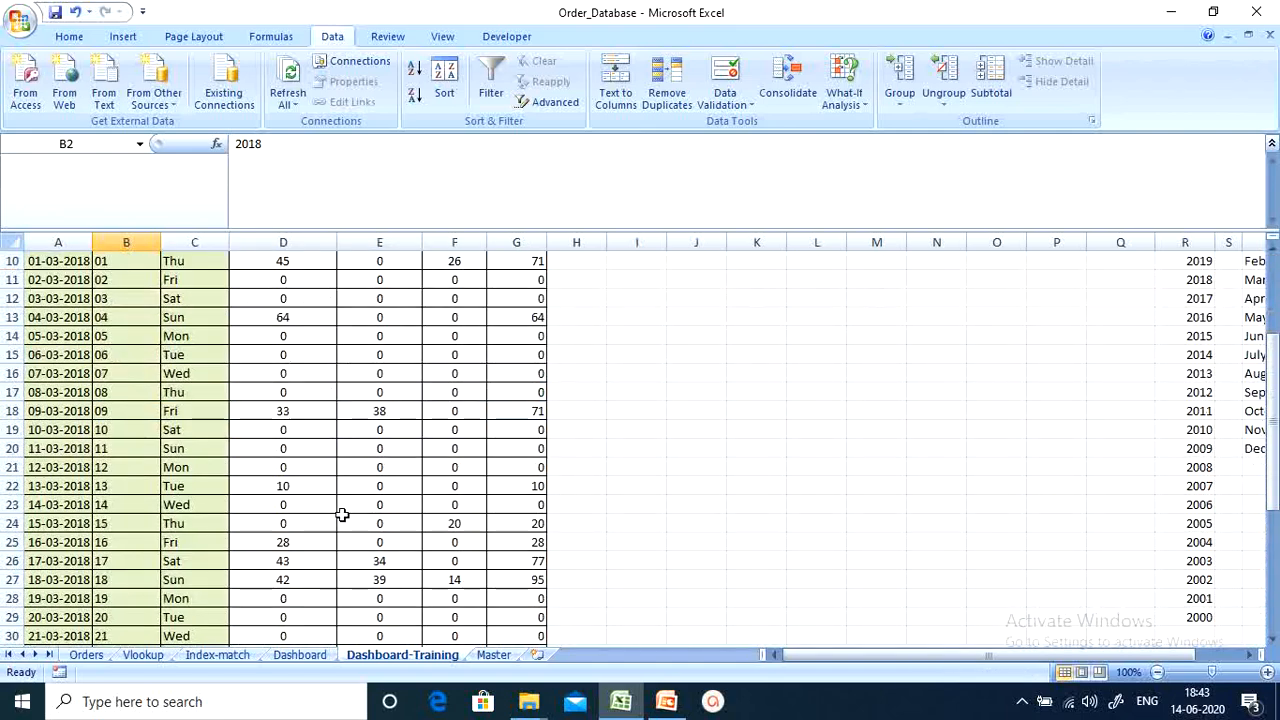
pyautogui.scroll(3, 341, 510)
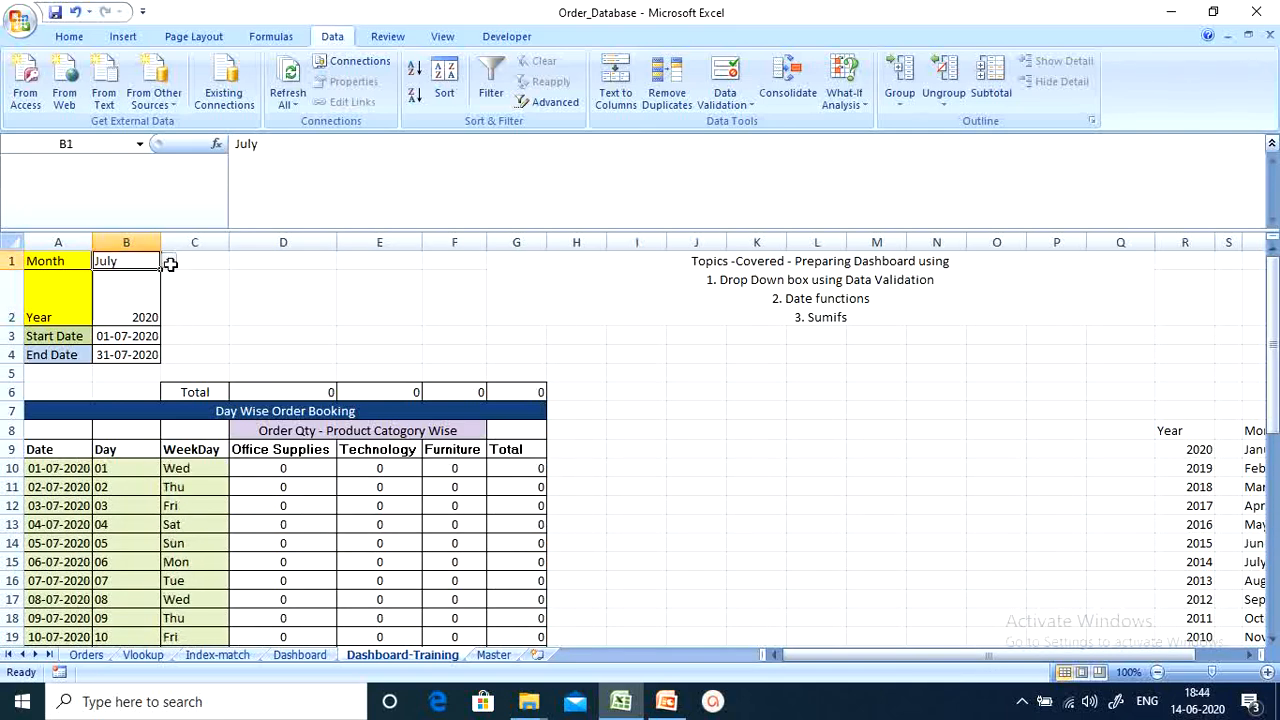
# Set the dashboard month to June and the year to 2020.
pyautogui.click(168, 261)
pyautogui.click(130, 288)
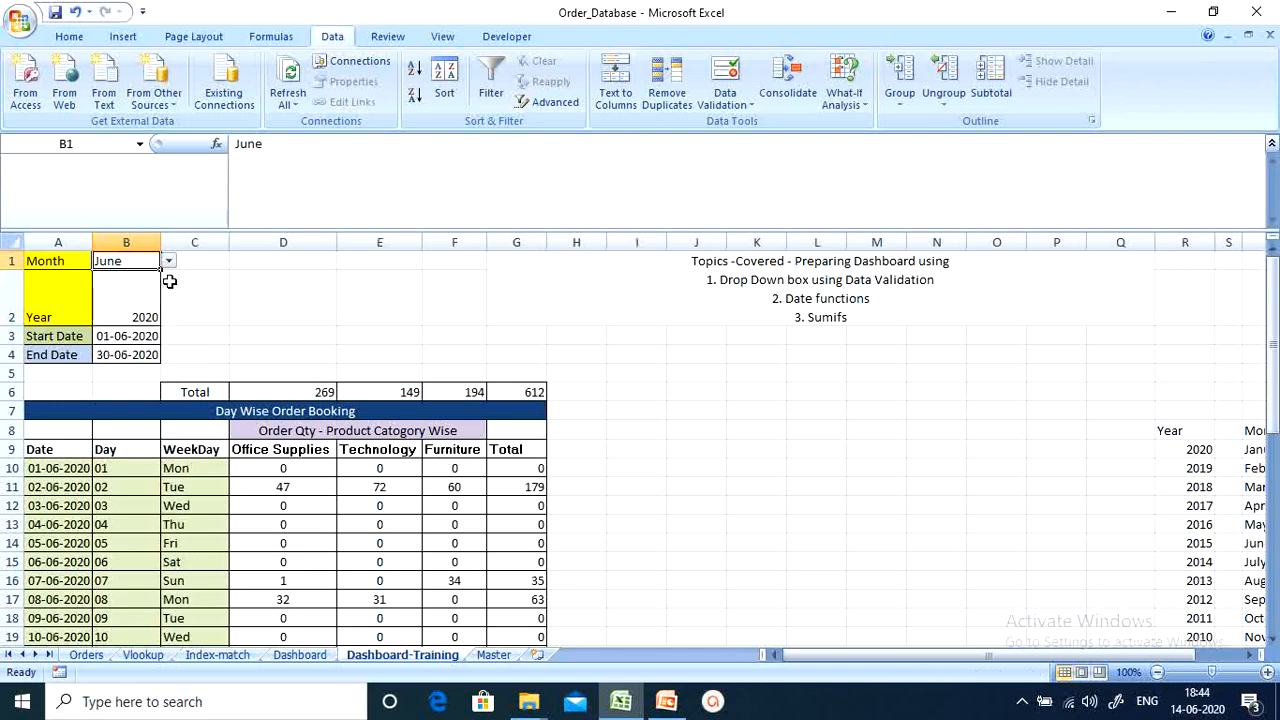
pyautogui.click(142, 293)
pyautogui.click(168, 317)
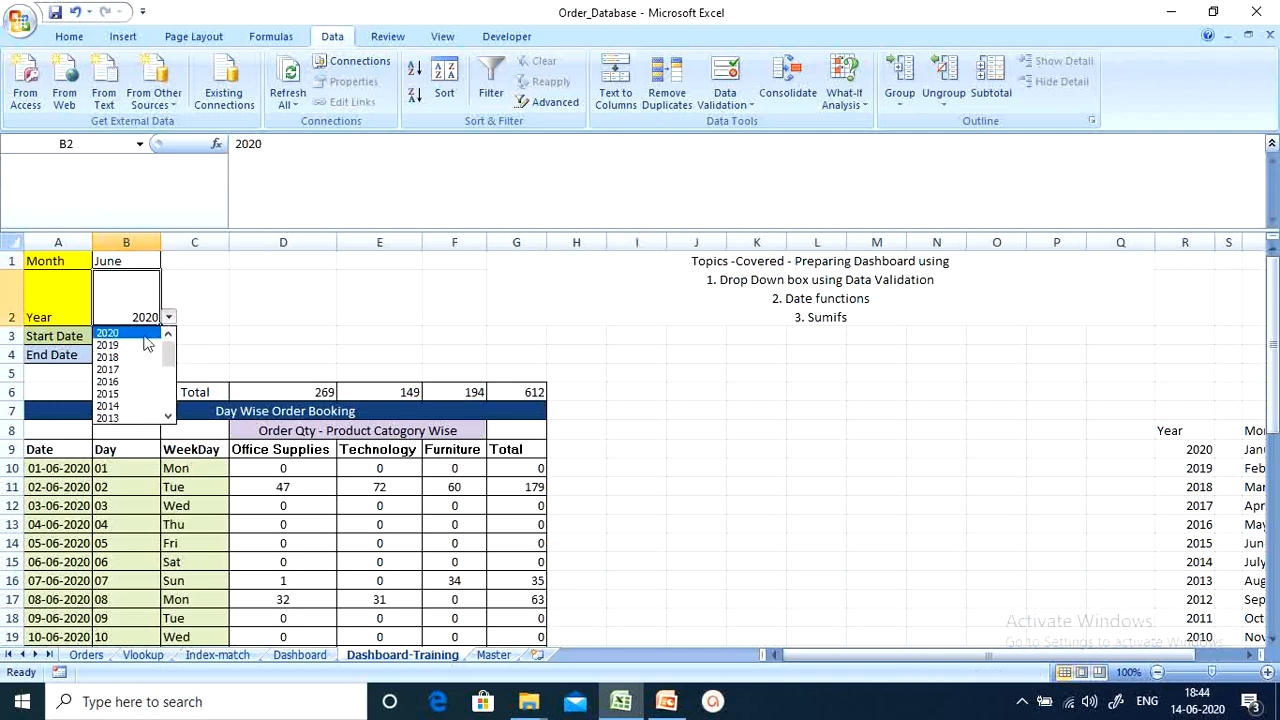
pyautogui.click(147, 335)
# Examine the SUMIFS formulas under Office Supplies, the category headings in D9:F9 and the daily quantities through the end of the month.
pyautogui.scroll(-1, 285, 372)
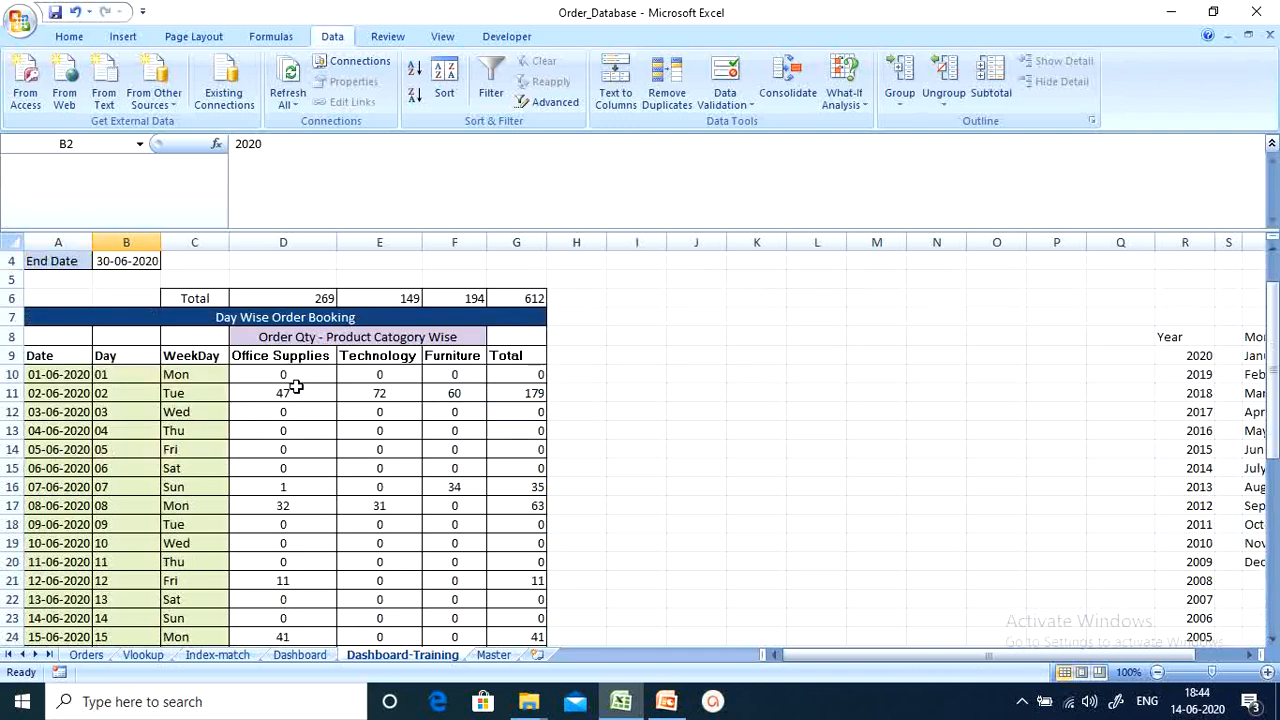
pyautogui.scroll(-1, 296, 386)
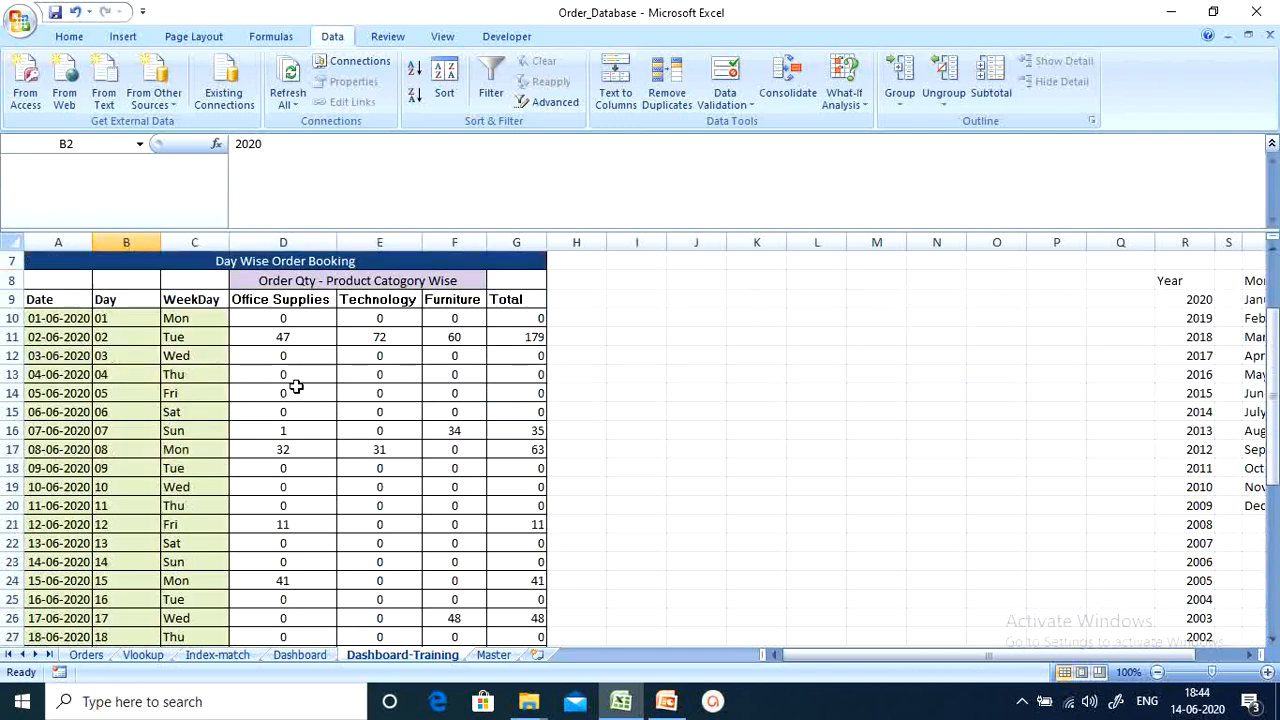
pyautogui.click(289, 318)
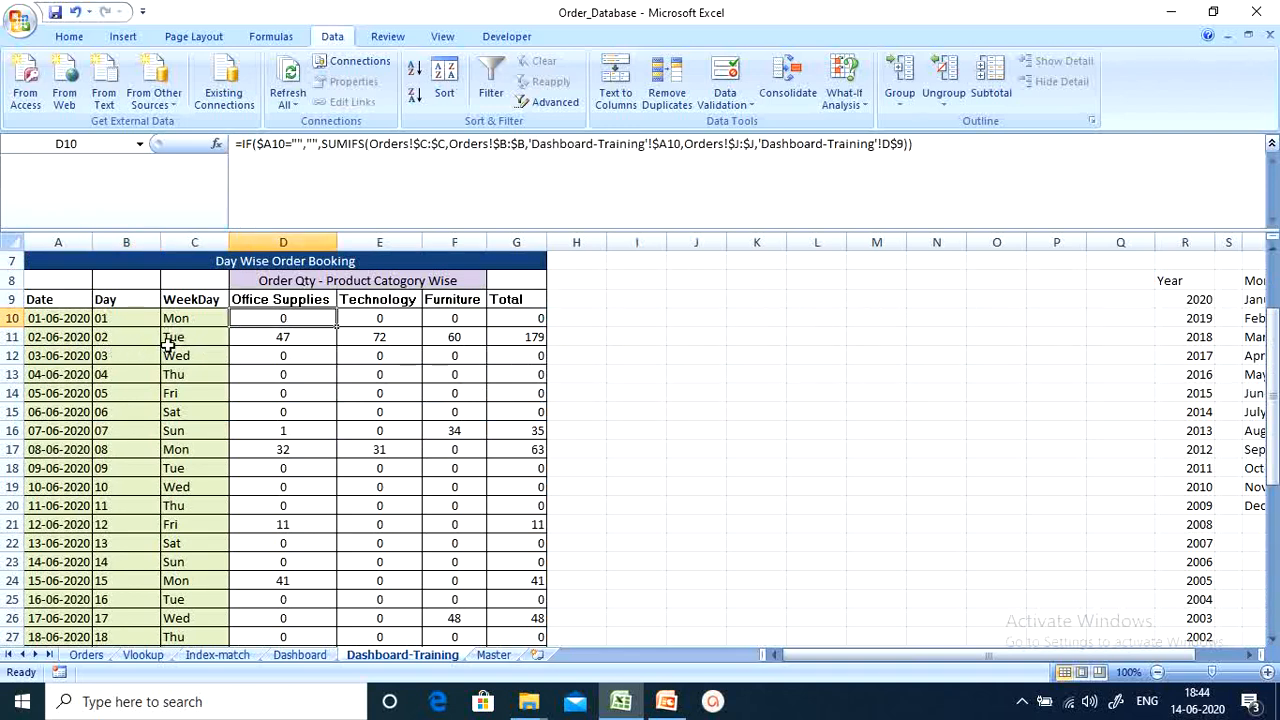
pyautogui.moveTo(324, 300); pyautogui.dragTo(436, 302)
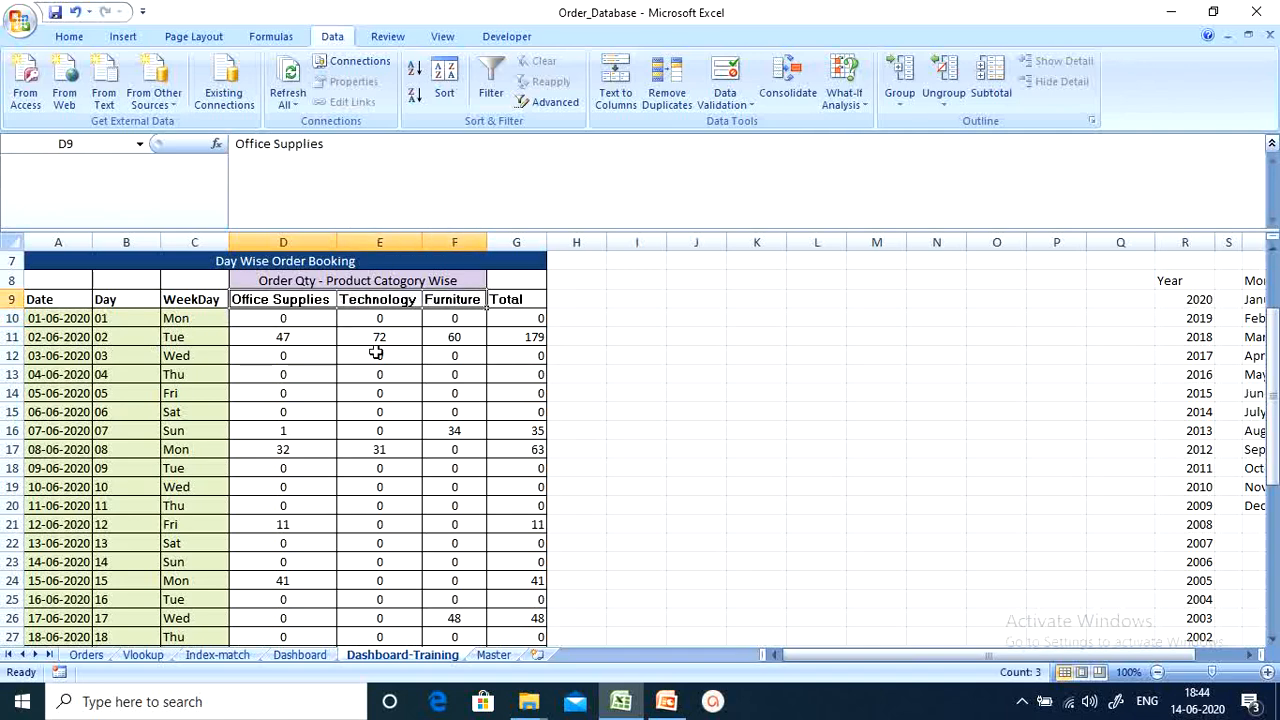
pyautogui.click(268, 333)
pyautogui.scroll(-5, 422, 390)
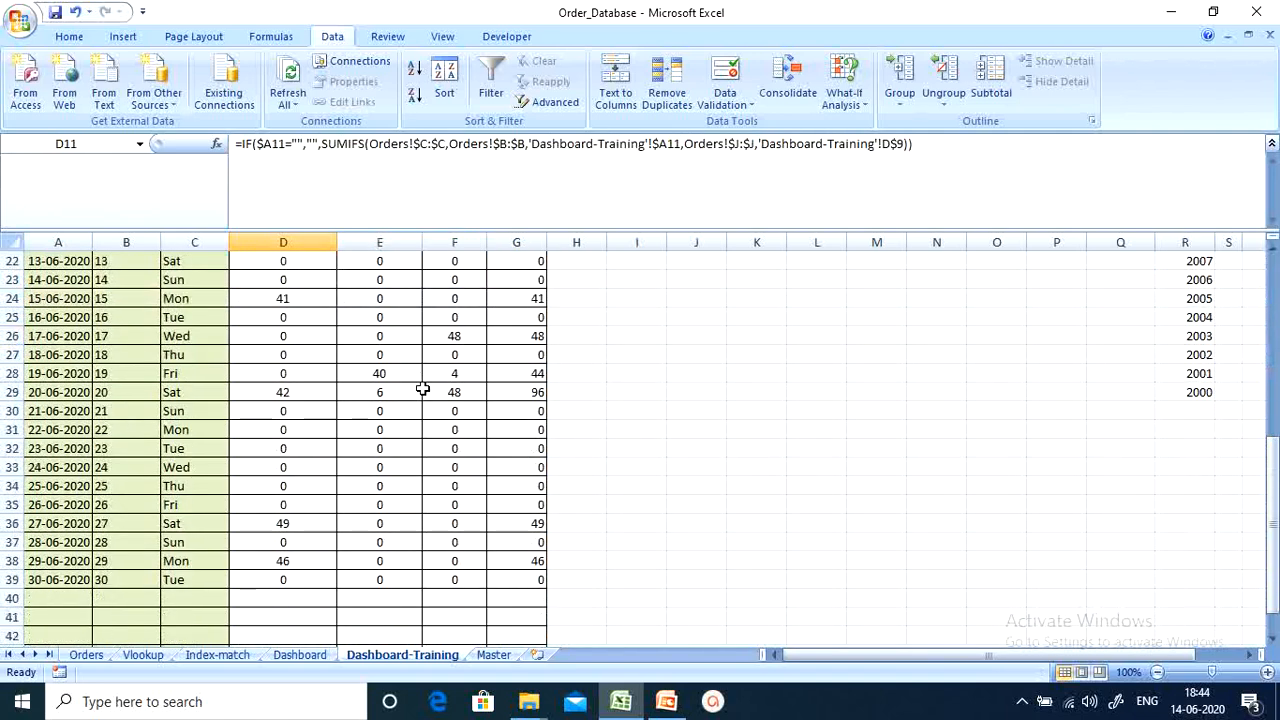
pyautogui.scroll(7, 422, 390)
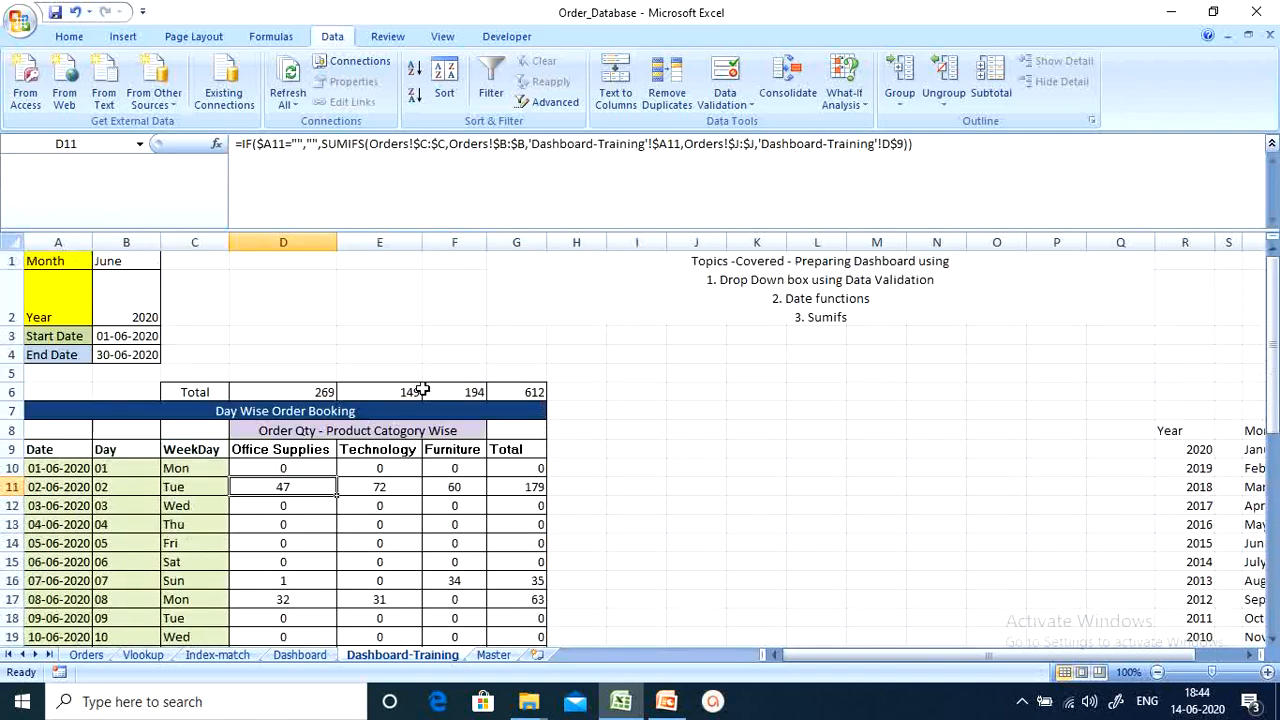
# Change the dashboard month to February.
pyautogui.click(128, 261)
pyautogui.click(168, 261)
pyautogui.scroll(3, 168, 310)
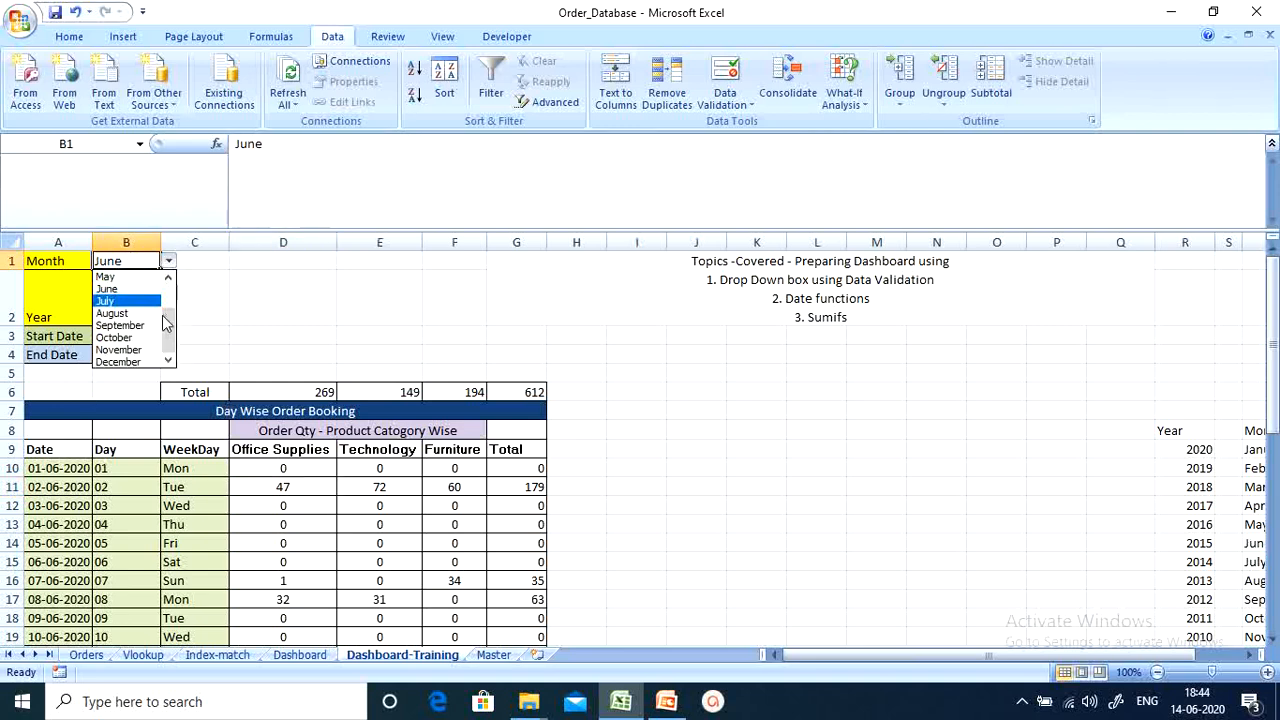
pyautogui.scroll(2, 170, 313)
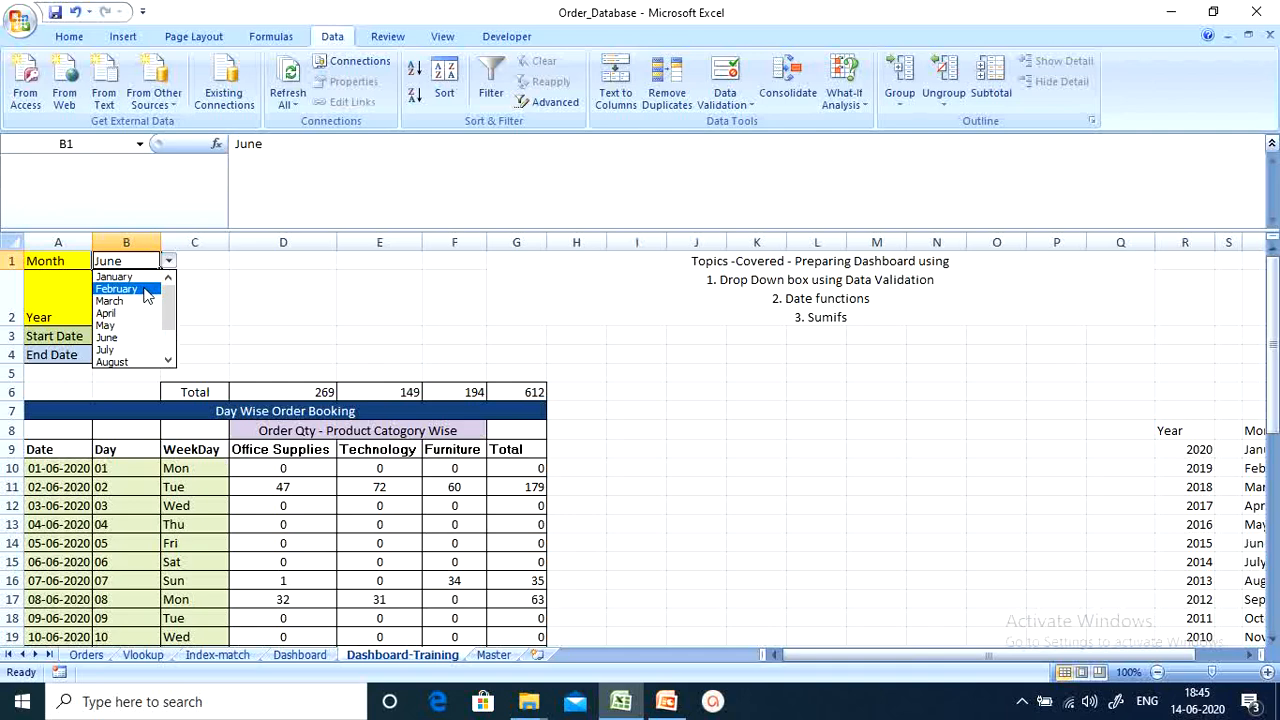
pyautogui.click(145, 290)
# Review the February daily rows down to the month's end and inspect the Office Supplies and Furniture formulas in D10 and F10.
pyautogui.scroll(-5, 298, 492)
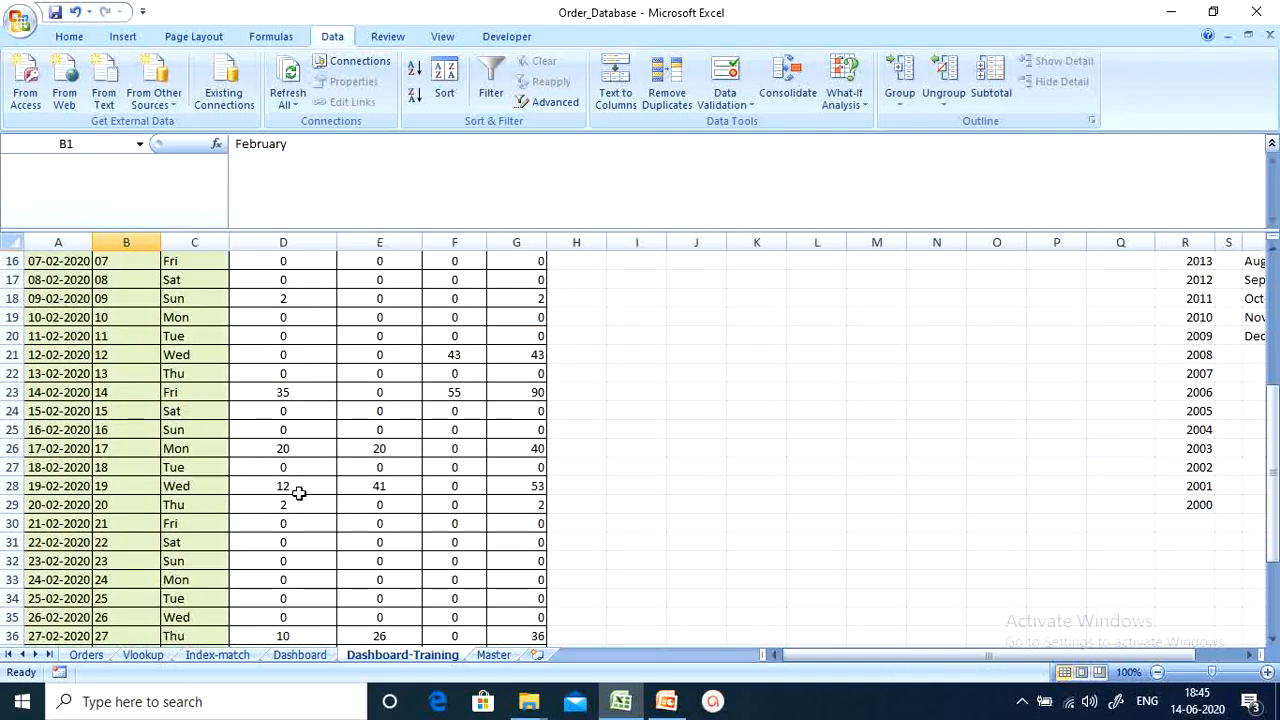
pyautogui.scroll(-2, 298, 492)
pyautogui.scroll(7, 298, 492)
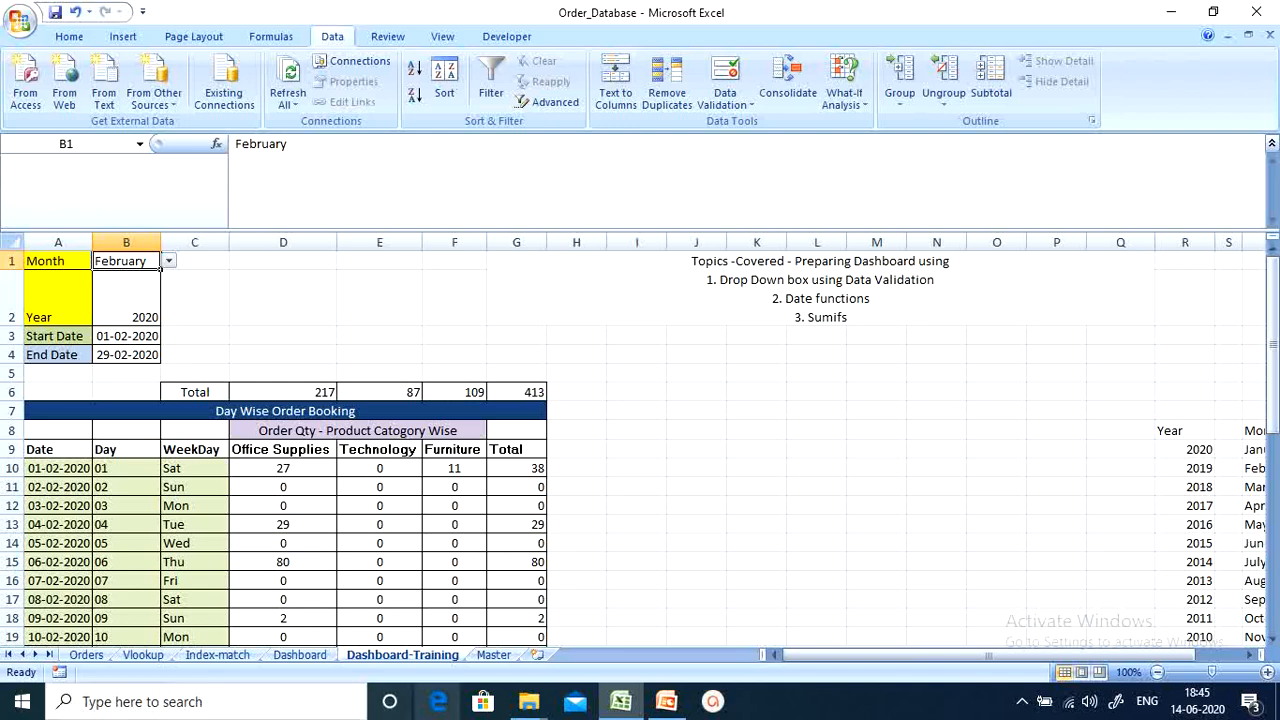
pyautogui.click(296, 476)
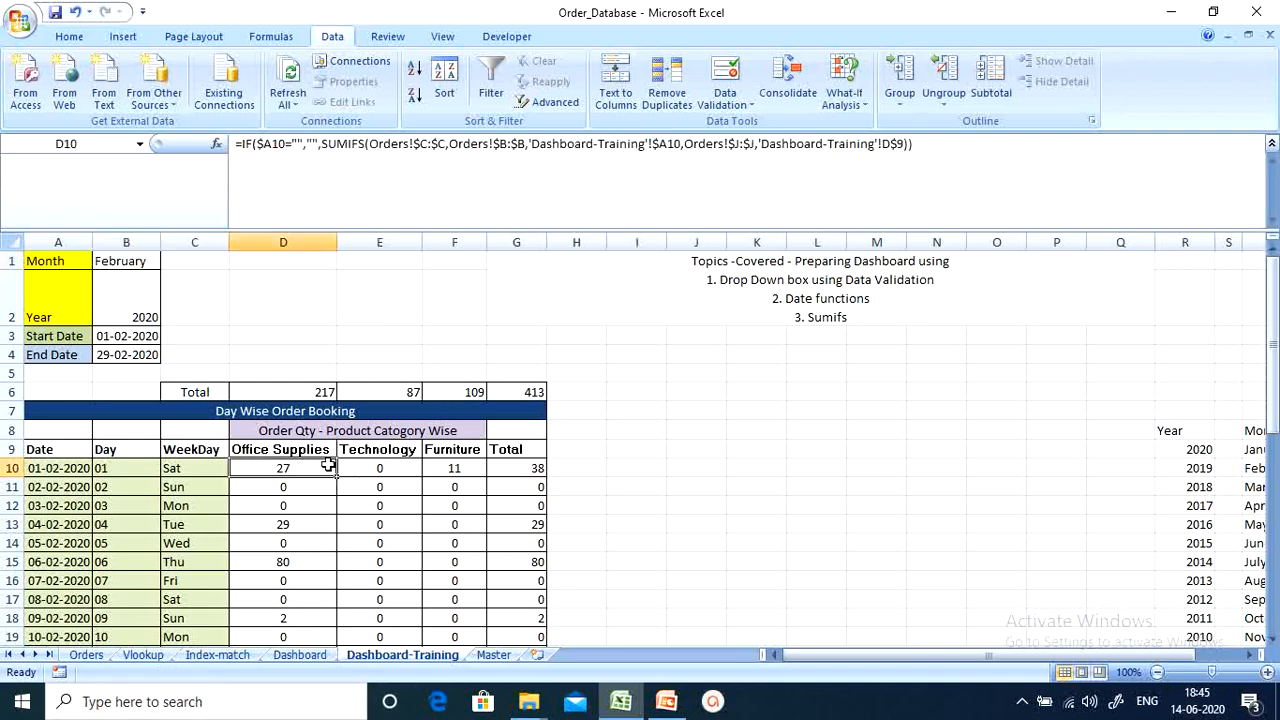
pyautogui.click(440, 470)
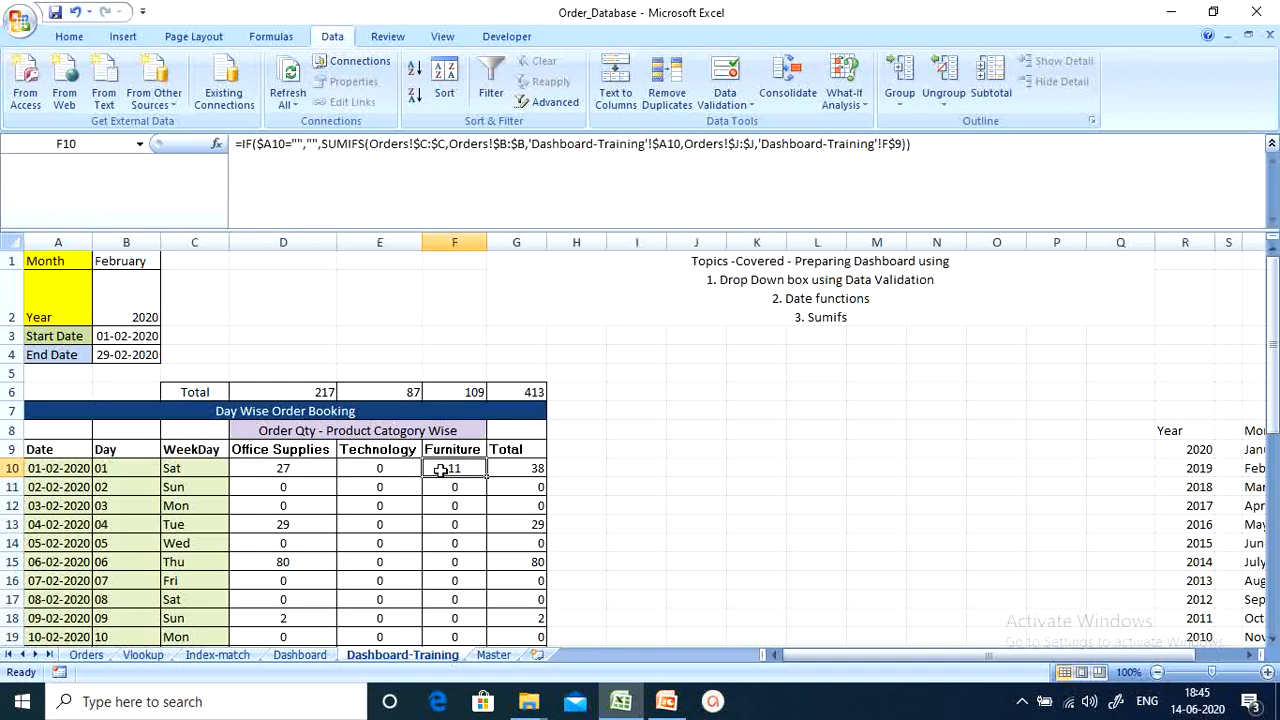